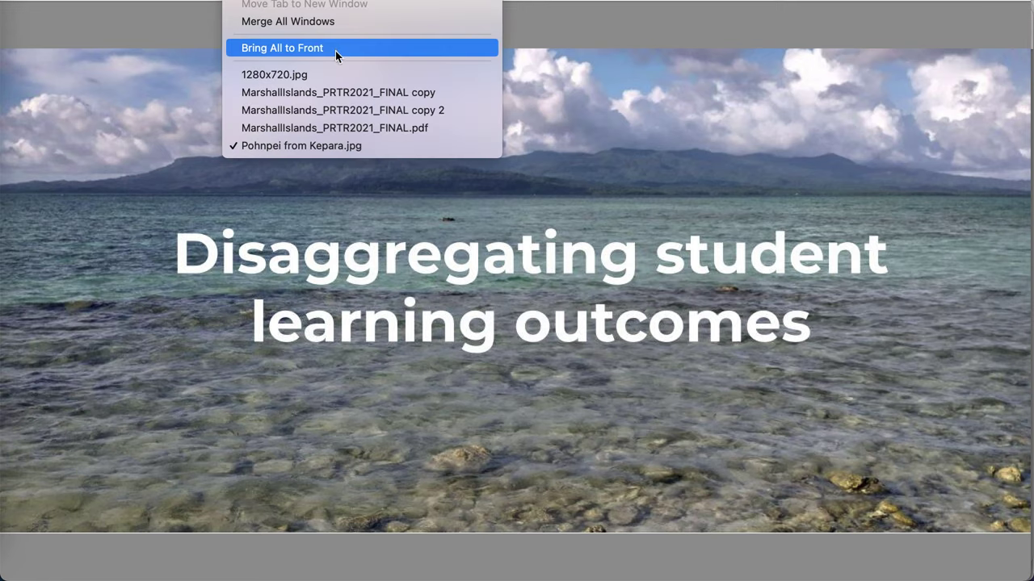
Step: Bring the MarshallIslands_PRTR2021_FINAL copy 2 report forward in Preview, showing page 6
{"action": "left_click", "coordinate": [357, 109]}
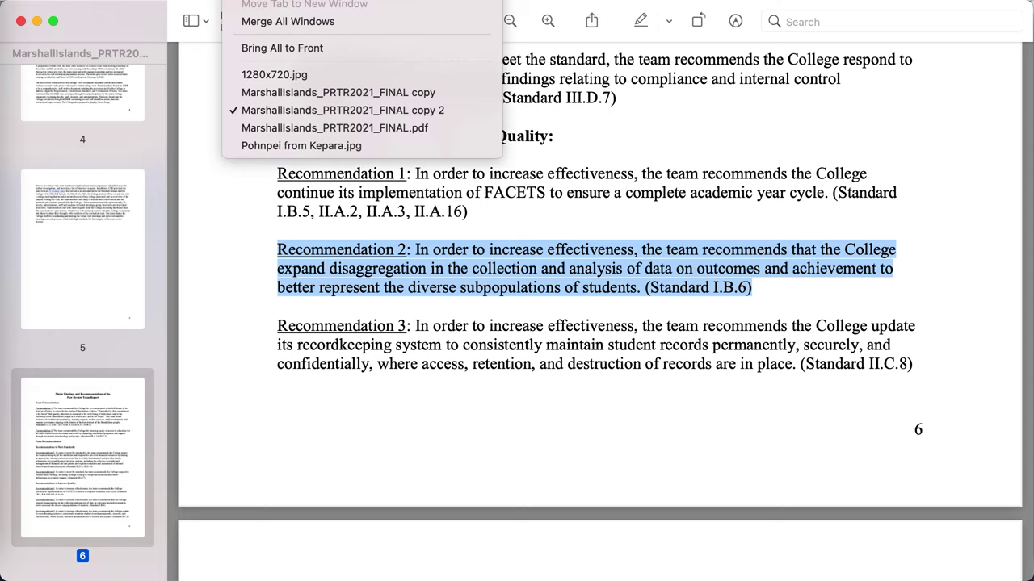
Step: Switch to MarshallIslands_PRTR2021_FINAL.pdf and highlight the sentence starting 'The disaggregation of outcomes'
{"action": "left_click", "coordinate": [318, 93]}
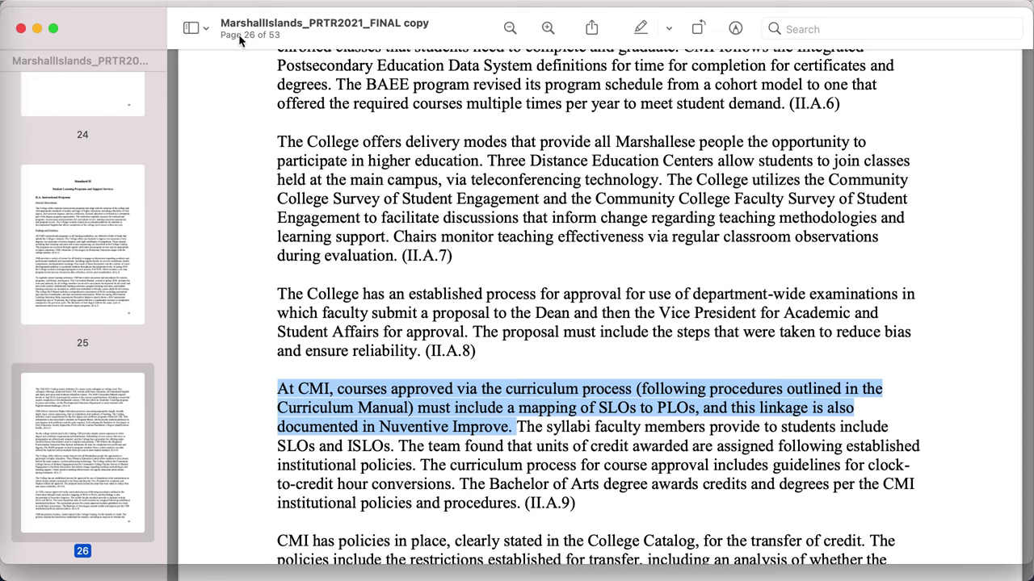
{"action": "left_click", "coordinate": [238, 0]}
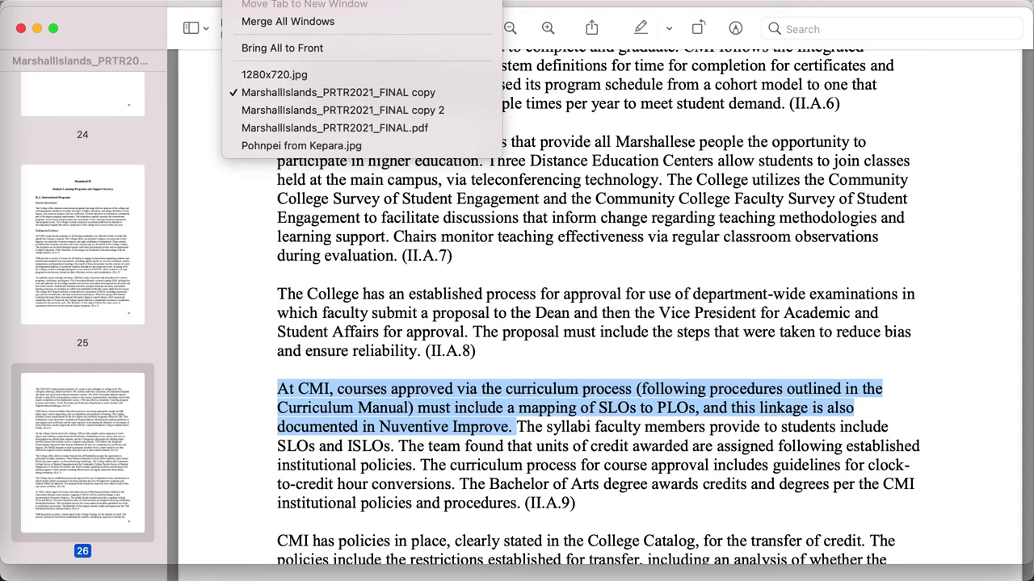
{"action": "left_click", "coordinate": [329, 126]}
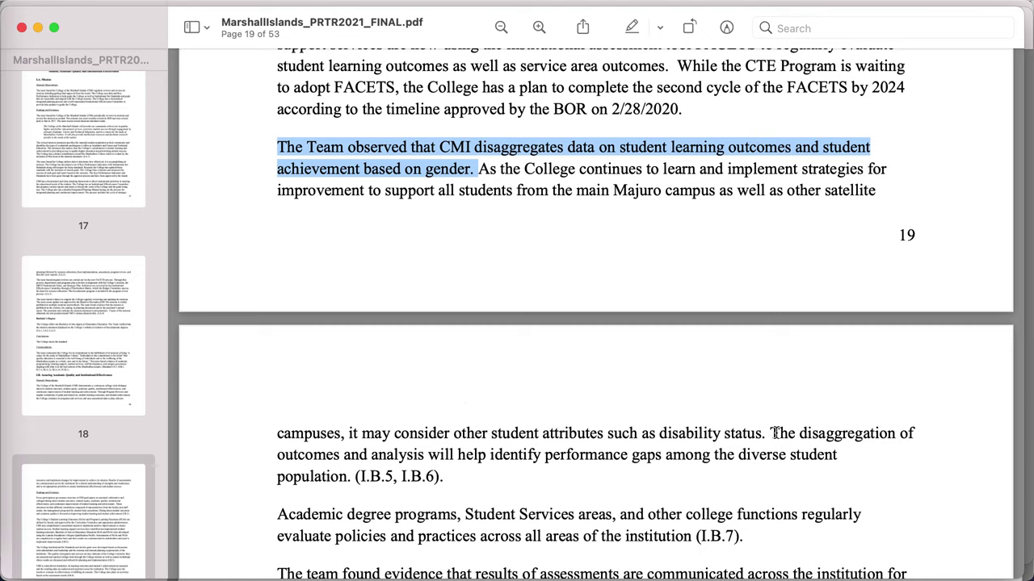
{"action": "left_click_drag", "start_coordinate": [770, 433], "coordinate": [768, 477]}
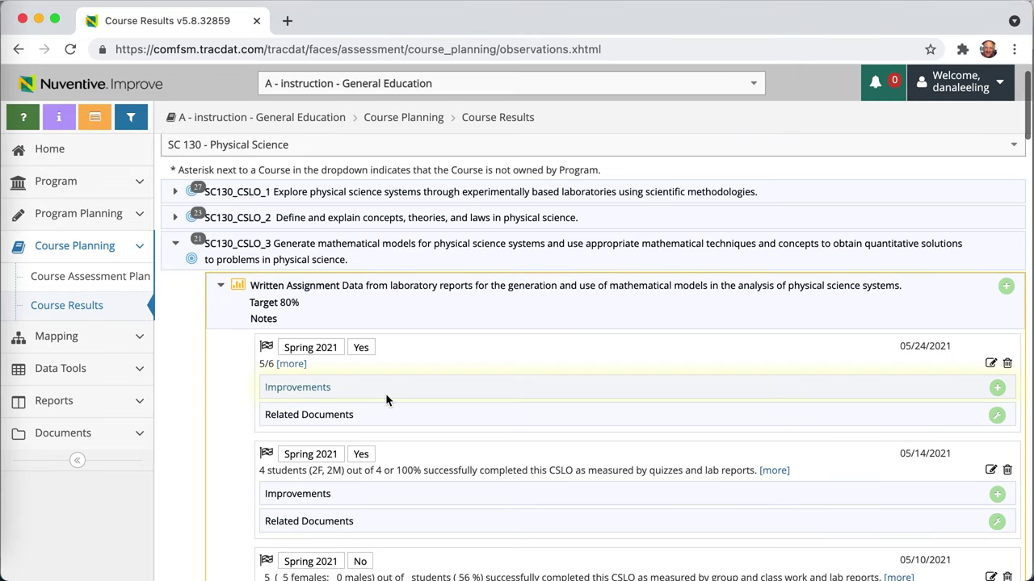
Step: Scroll SC 130's SC130_CSLO_3 course results down to Fall 2019's female and male counts
{"action": "scroll", "coordinate": [385, 394], "scroll_direction": "down", "scroll_amount": 8}
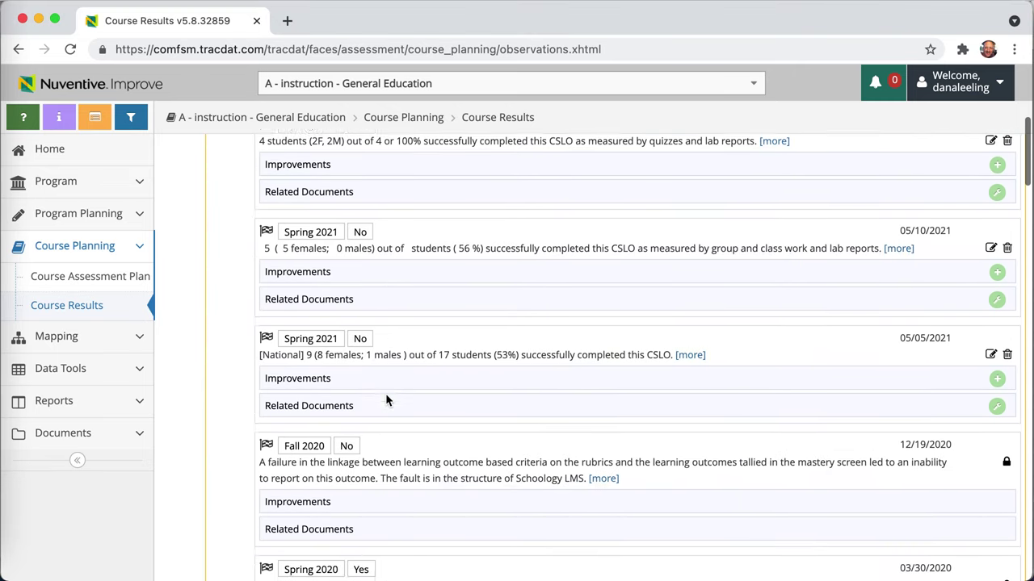
{"action": "scroll", "coordinate": [386, 398], "scroll_direction": "down", "scroll_amount": 9}
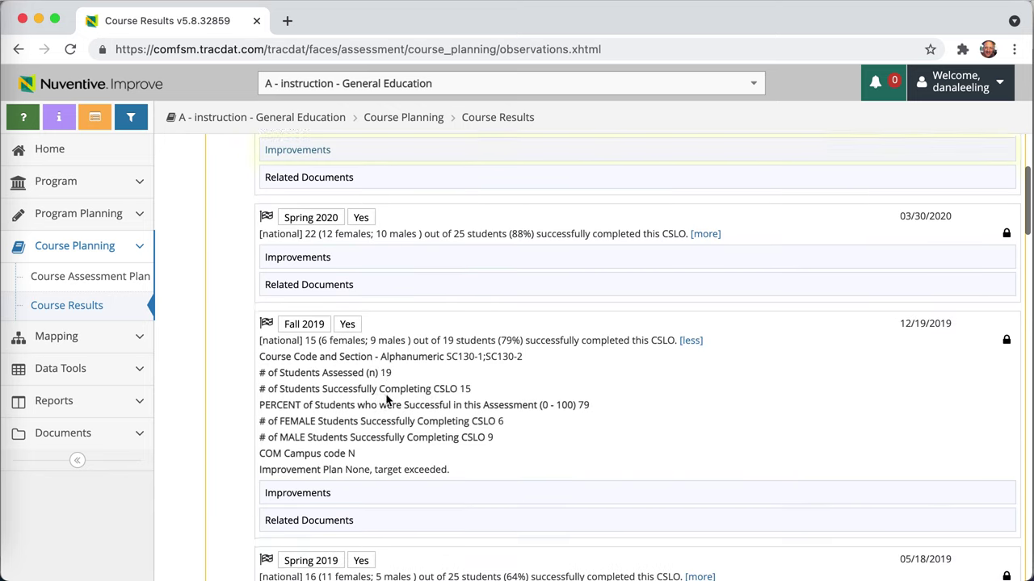
{"action": "scroll", "coordinate": [386, 398], "scroll_direction": "down", "scroll_amount": 3}
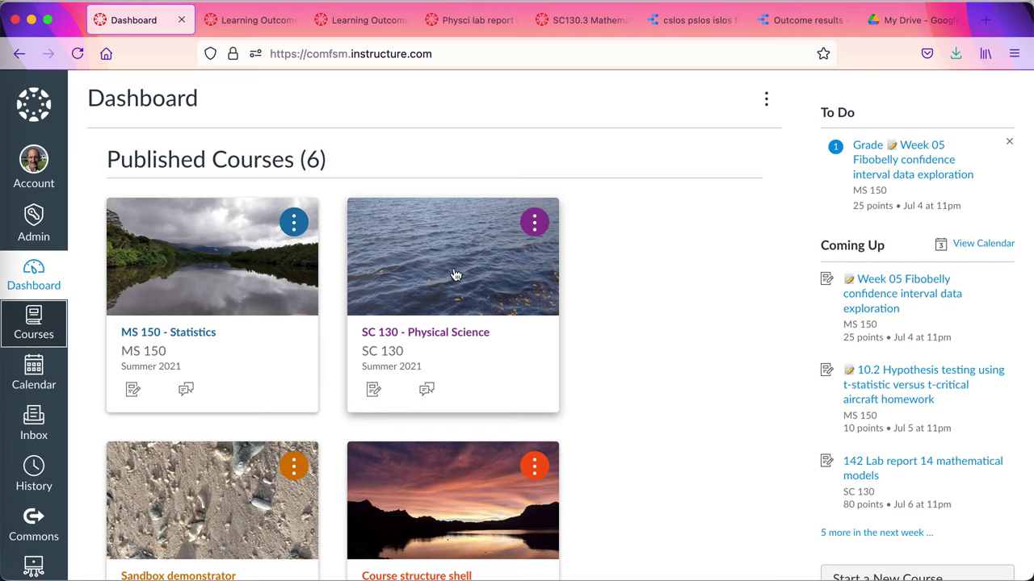
Step: Find SC130.3 in the account's SC outcome group, then view it in SC 130's course Outcomes
{"action": "left_click", "coordinate": [267, 22]}
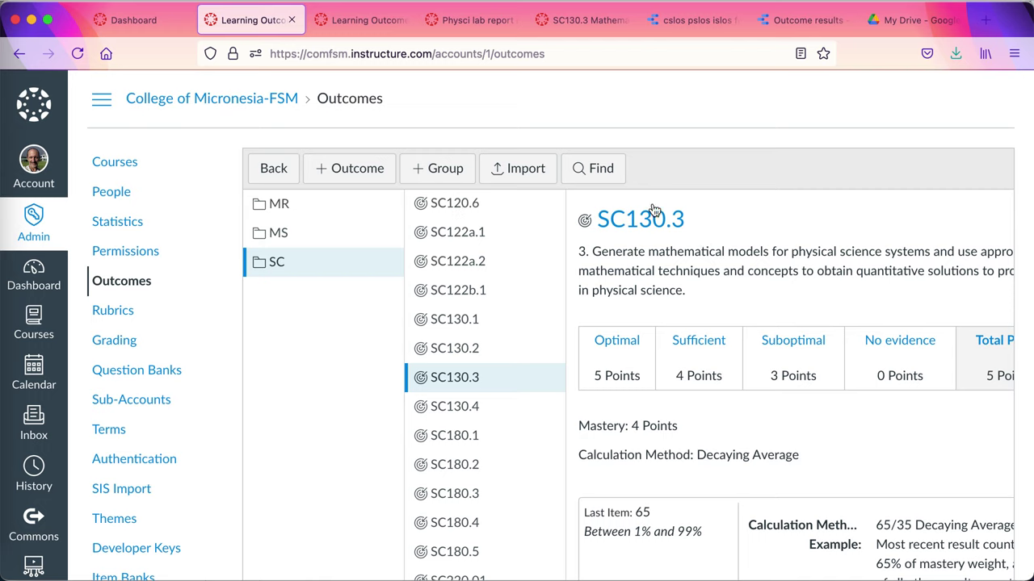
{"action": "scroll", "coordinate": [540, 509], "scroll_direction": "down", "scroll_amount": 5}
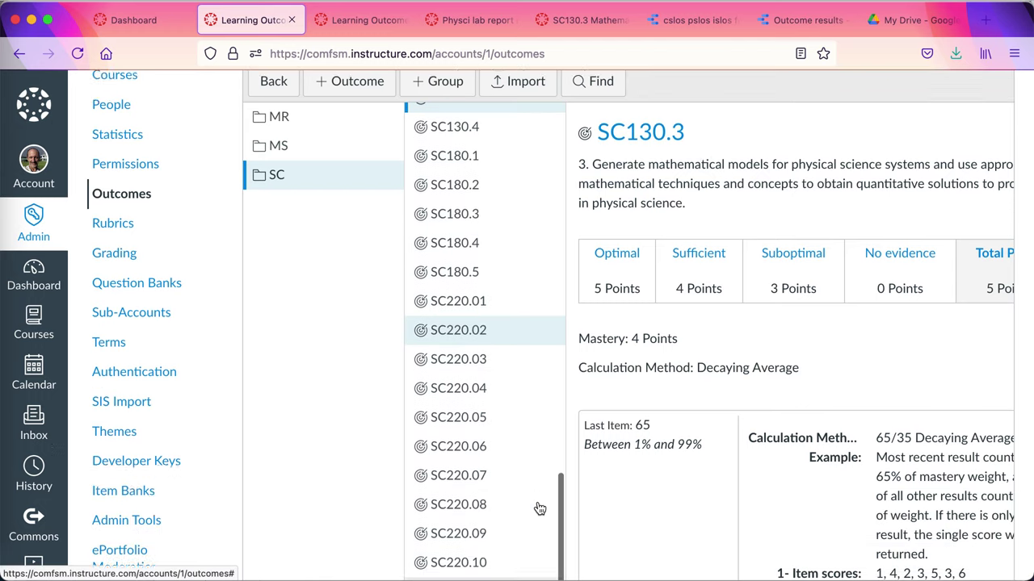
{"action": "left_click", "coordinate": [273, 172]}
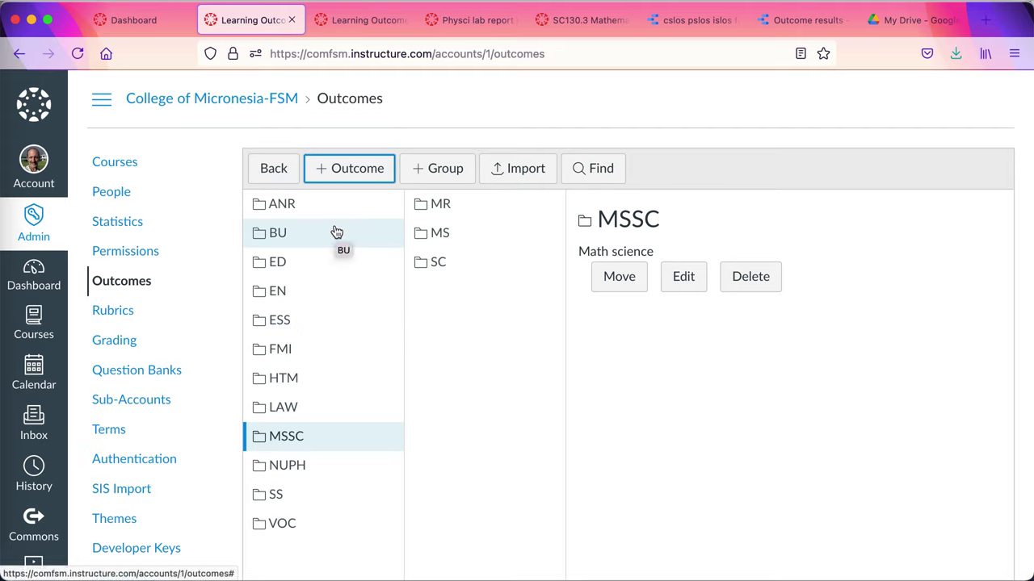
{"action": "left_click", "coordinate": [438, 270]}
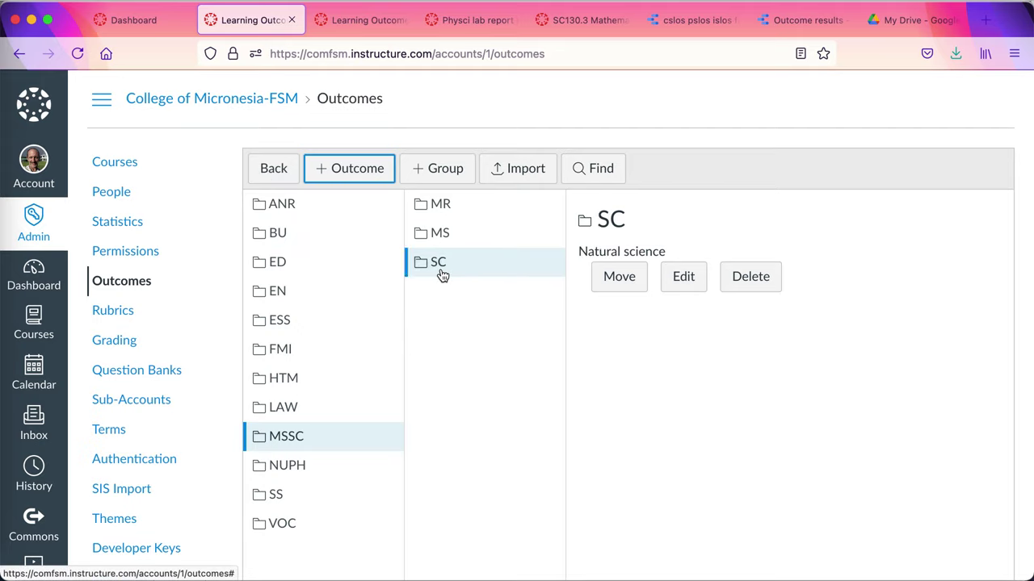
{"action": "left_click", "coordinate": [368, 29]}
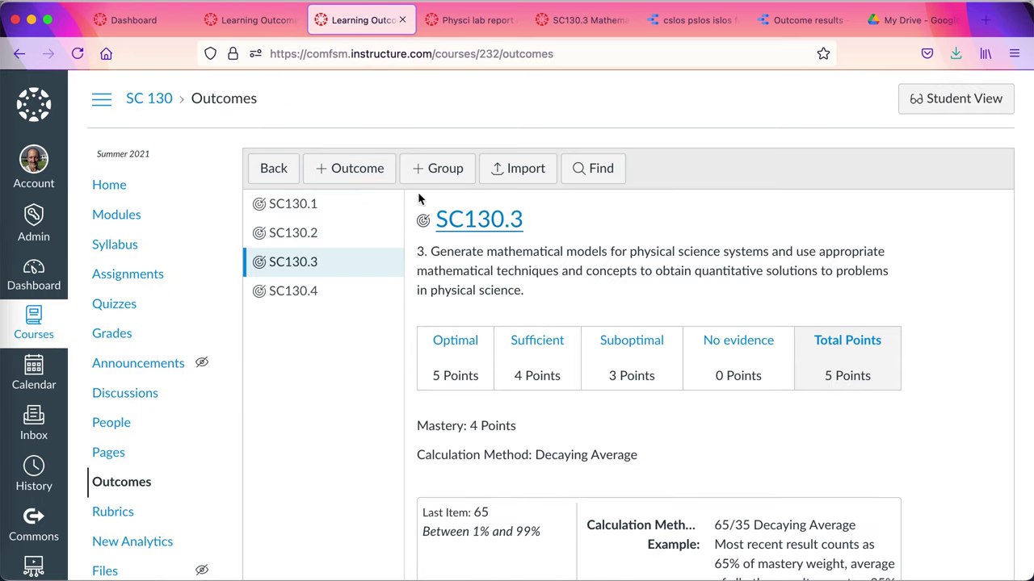
Step: Scroll the Physci lab report rubric to its SC130.3 criterion (5/4/3/0 points, 4.0 threshold)
{"action": "left_click", "coordinate": [484, 22]}
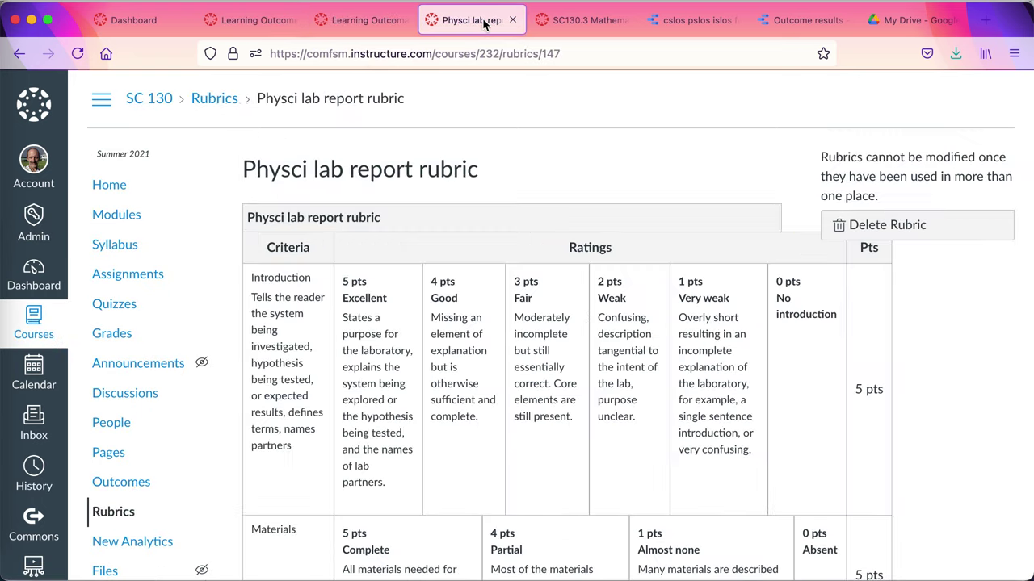
{"action": "scroll", "coordinate": [479, 410], "scroll_direction": "down", "scroll_amount": 20}
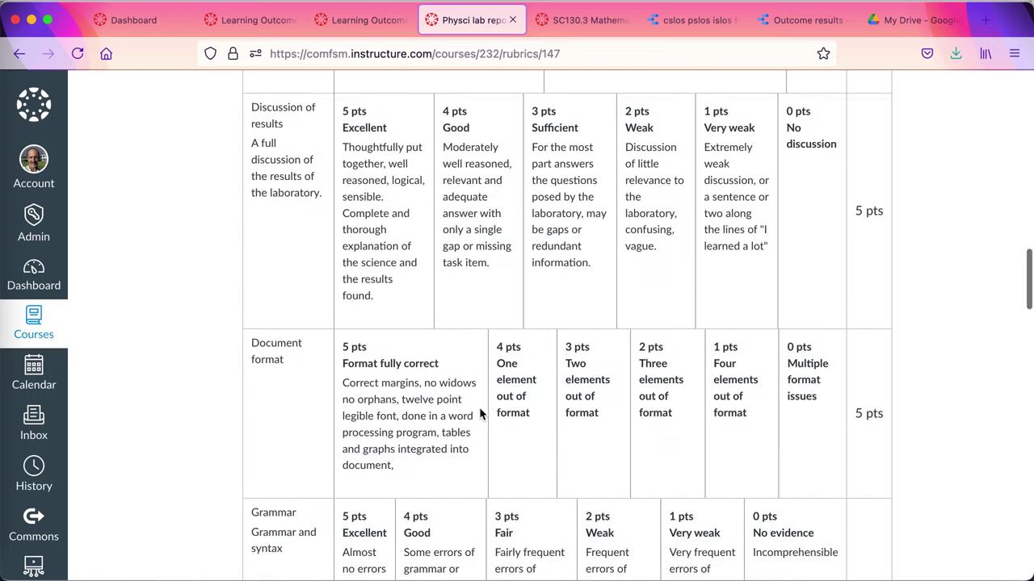
{"action": "scroll", "coordinate": [479, 413], "scroll_direction": "down", "scroll_amount": 20}
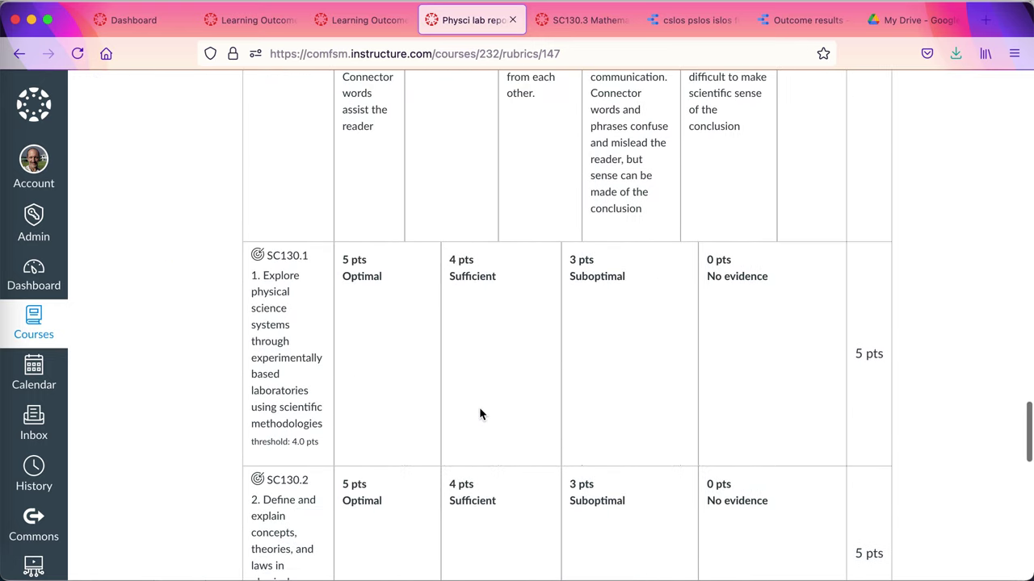
{"action": "scroll", "coordinate": [479, 414], "scroll_direction": "down", "scroll_amount": 8}
{"action": "scroll", "coordinate": [480, 414], "scroll_direction": "up", "scroll_amount": 7}
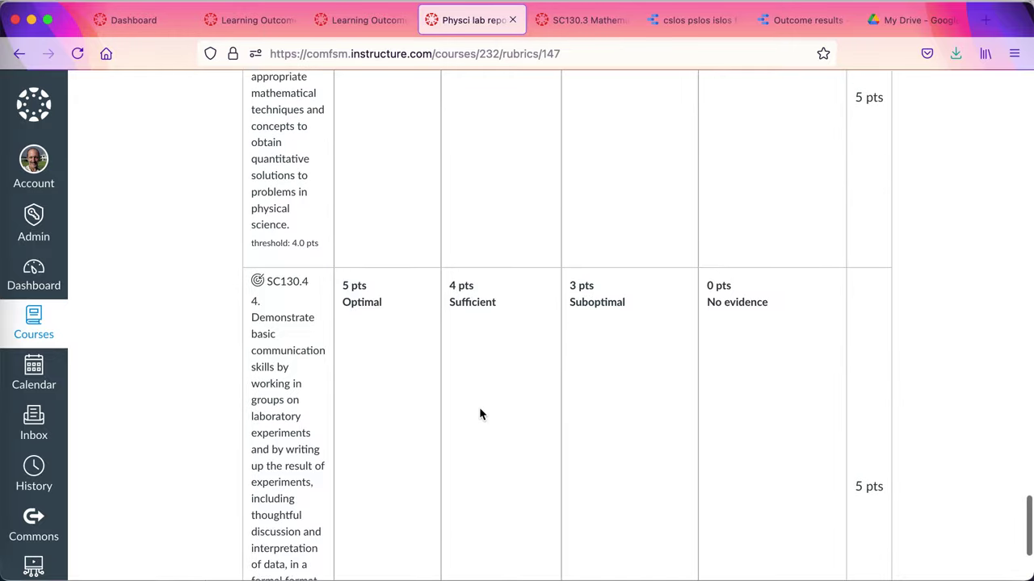
{"action": "scroll", "coordinate": [480, 414], "scroll_direction": "up", "scroll_amount": 1}
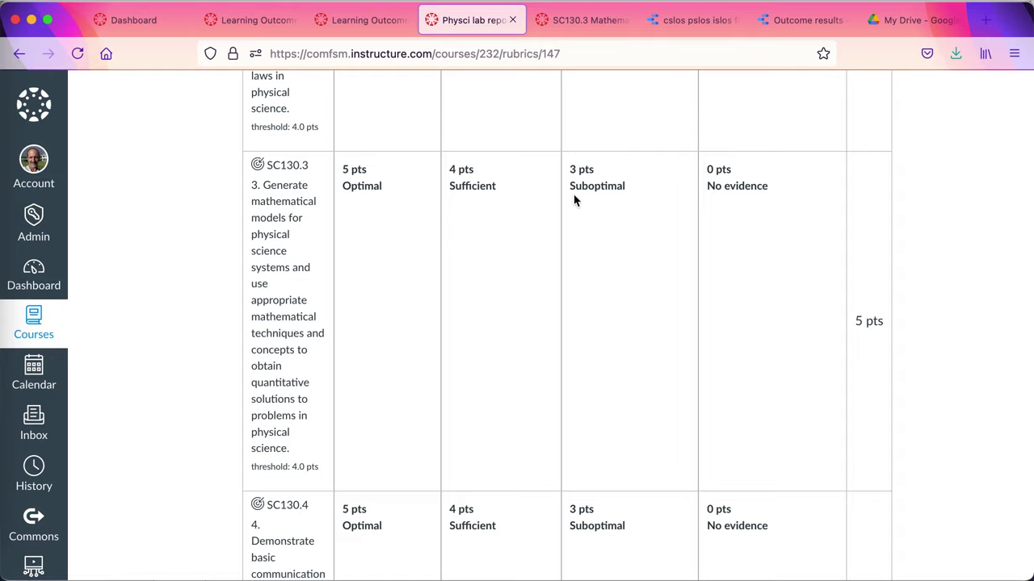
Step: In the SC130.3 Mathematical models question bank, highlight the aligned SC130.3 outcome at 80.0% mastery
{"action": "left_click", "coordinate": [591, 24]}
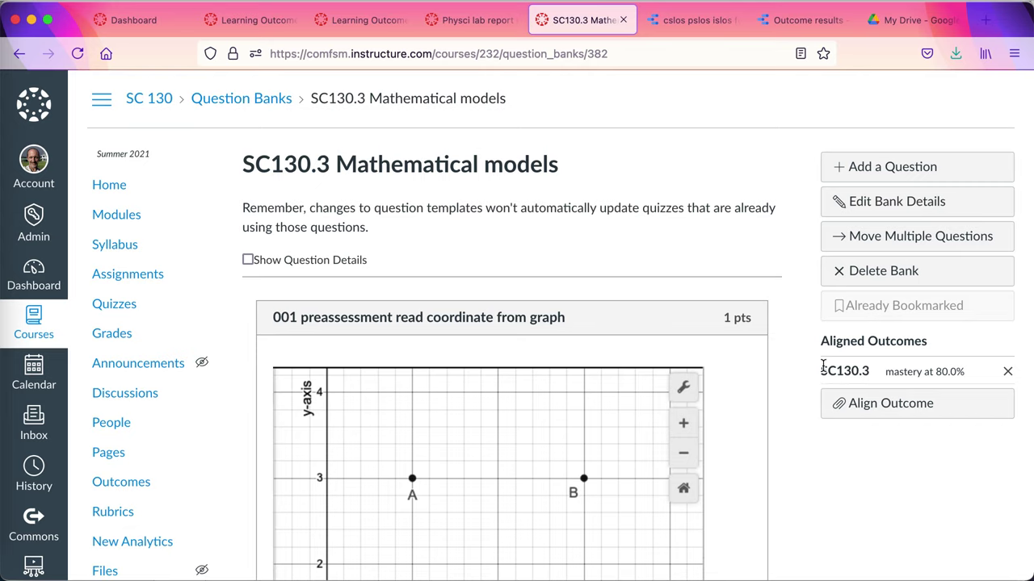
{"action": "left_click_drag", "start_coordinate": [823, 370], "coordinate": [951, 369]}
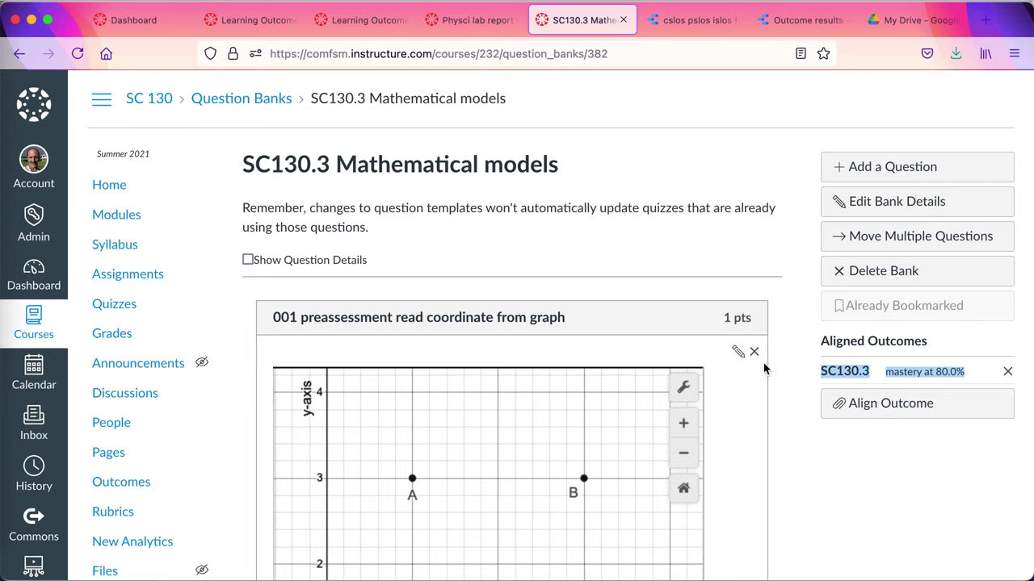
{"action": "scroll", "coordinate": [770, 436], "scroll_direction": "down", "scroll_amount": 6}
{"action": "scroll", "coordinate": [769, 439], "scroll_direction": "down", "scroll_amount": 6}
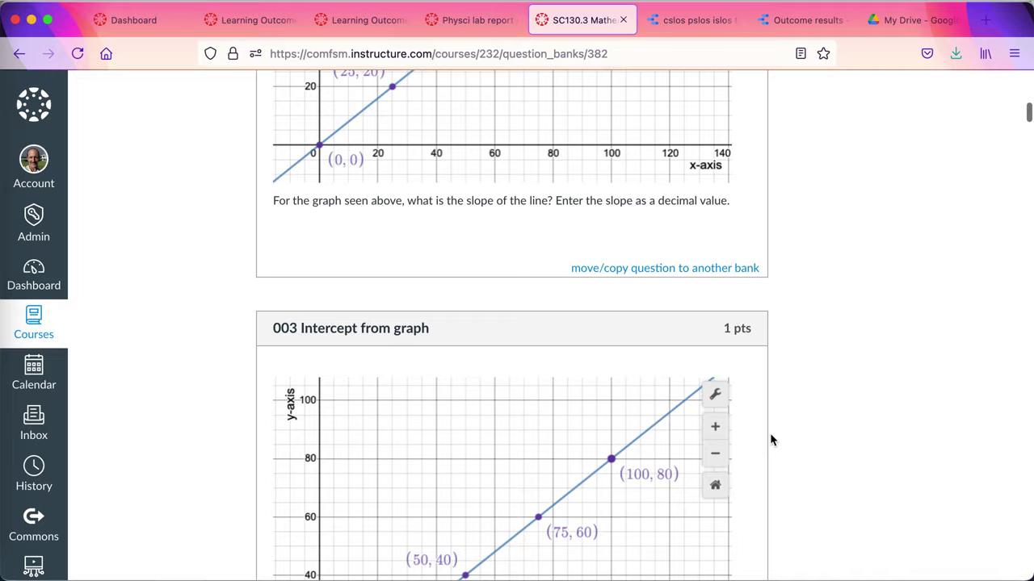
{"action": "scroll", "coordinate": [770, 439], "scroll_direction": "up", "scroll_amount": 12}
{"action": "scroll", "coordinate": [770, 439], "scroll_direction": "down", "scroll_amount": 4}
{"action": "scroll", "coordinate": [770, 439], "scroll_direction": "up", "scroll_amount": 5}
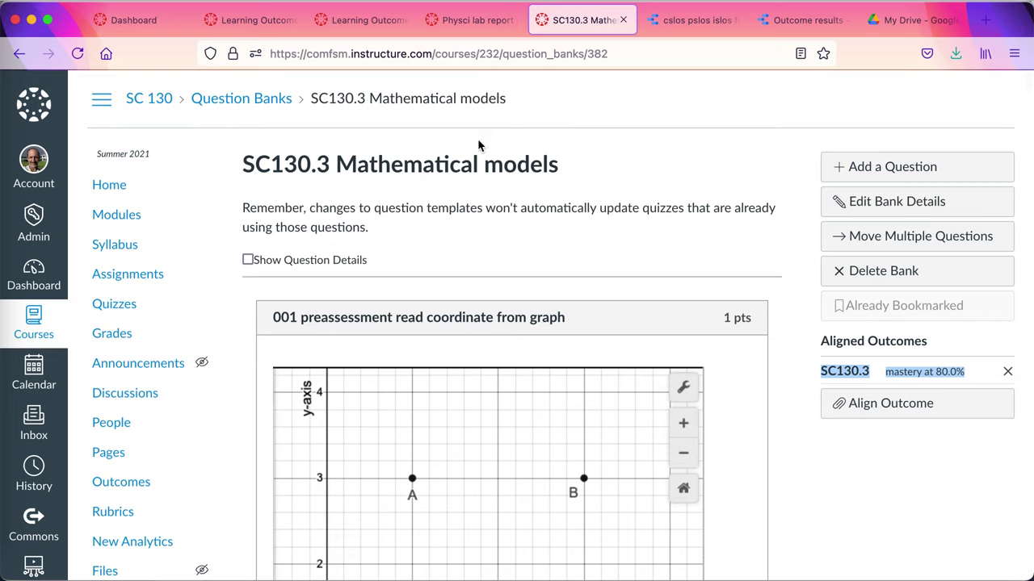
{"action": "mouse_move", "coordinate": [625, 351]}
{"action": "scroll", "coordinate": [751, 419], "scroll_direction": "down", "scroll_amount": 3}
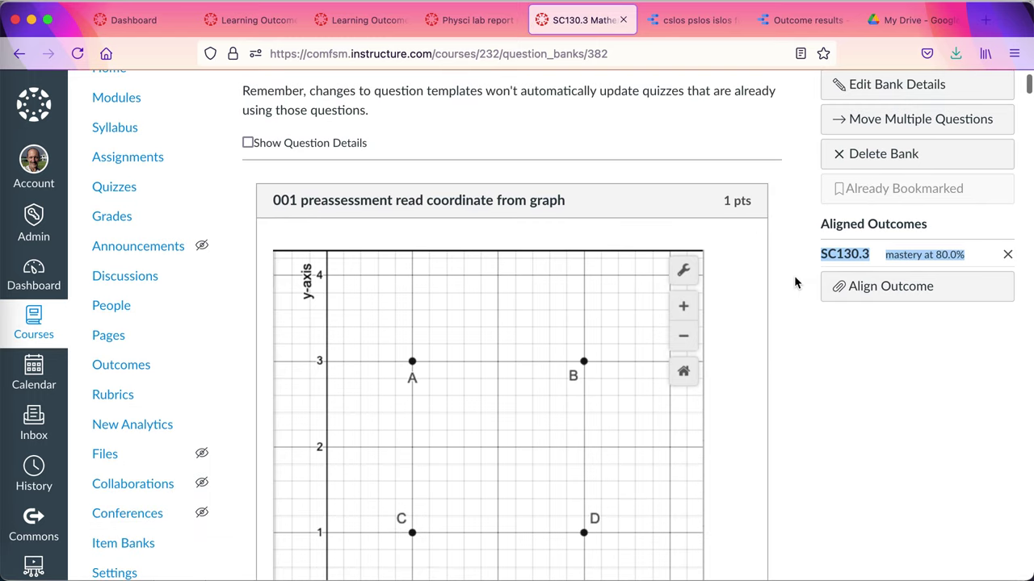
{"action": "scroll", "coordinate": [796, 290], "scroll_direction": "up", "scroll_amount": 3}
Step: Skim the Physci lab report rubric, then return to the SC130.3 Mathematical models question bank
{"action": "left_click", "coordinate": [476, 20]}
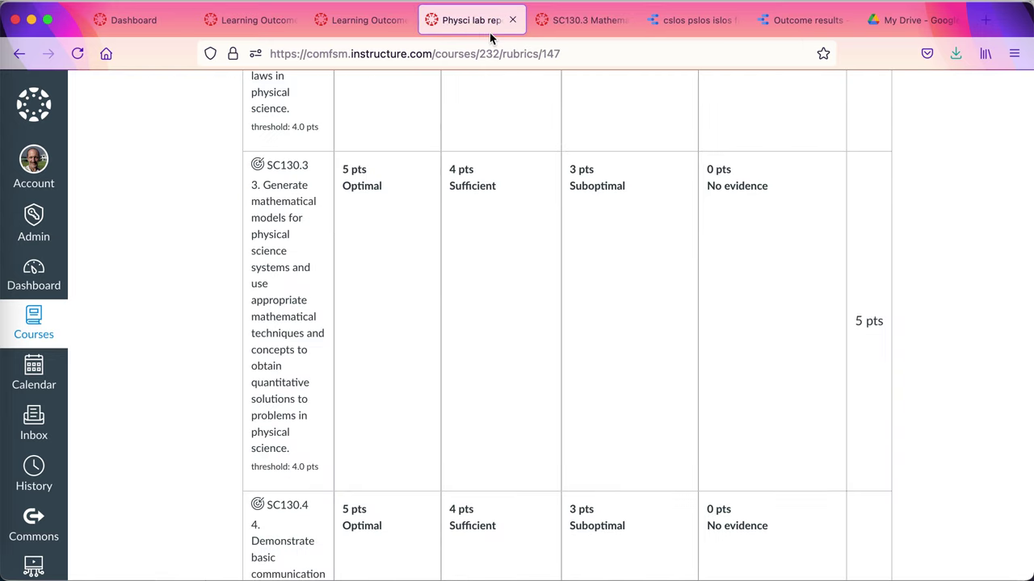
{"action": "scroll", "coordinate": [424, 403], "scroll_direction": "down", "scroll_amount": 1}
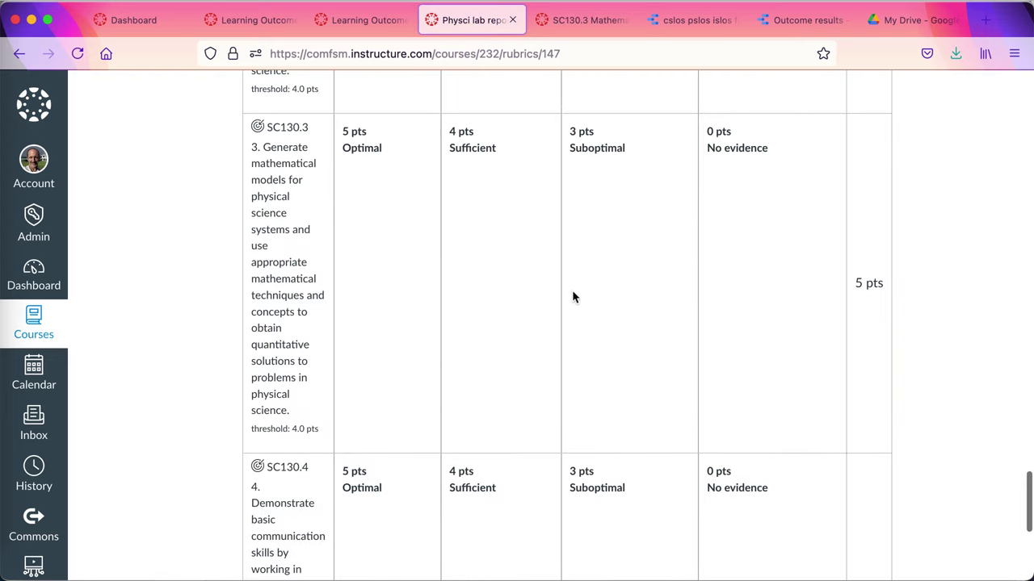
{"action": "scroll", "coordinate": [670, 226], "scroll_direction": "up", "scroll_amount": 5}
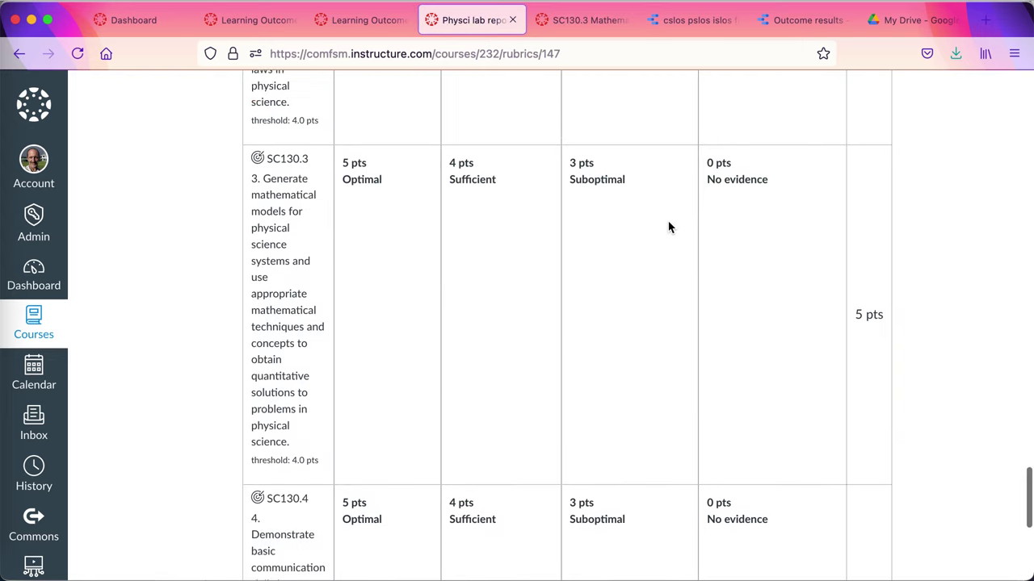
{"action": "scroll", "coordinate": [670, 228], "scroll_direction": "up", "scroll_amount": 5}
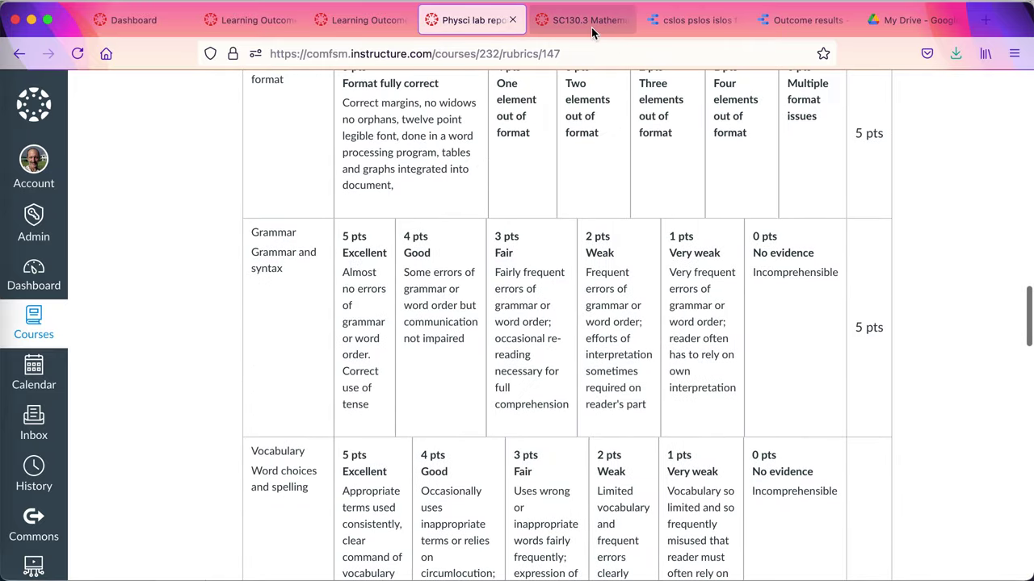
{"action": "left_click", "coordinate": [592, 29]}
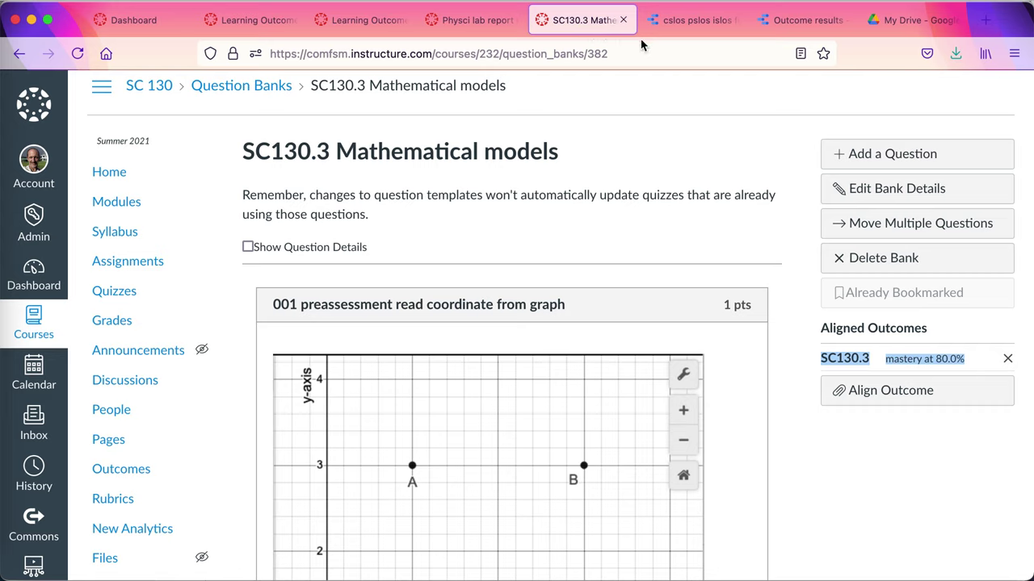
Step: Cross-filter the CSLOs PSLOs ISLOs report to SC130.3: 207 evaluations averaging 3.57
{"action": "left_click", "coordinate": [685, 30]}
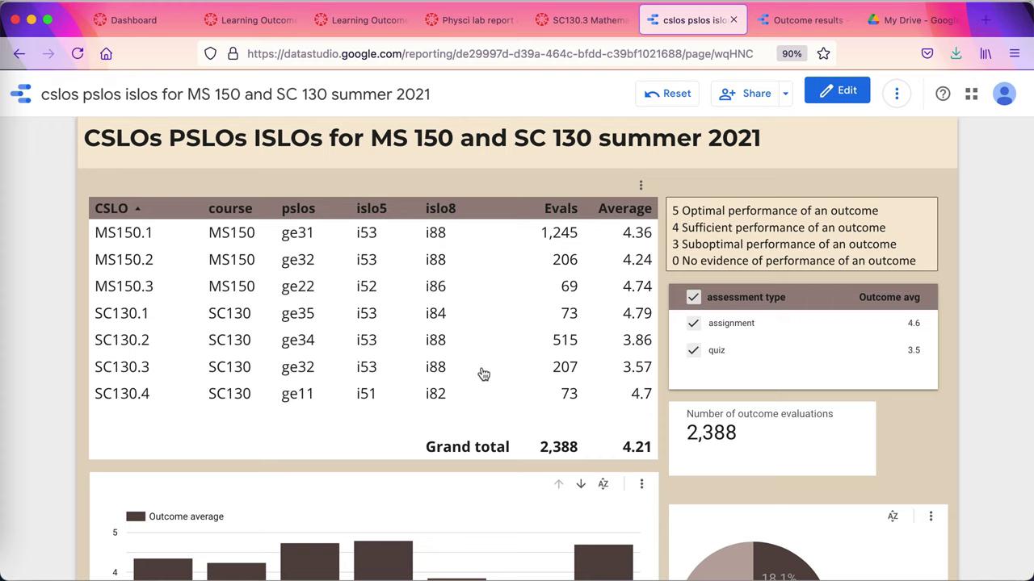
{"action": "left_click", "coordinate": [139, 368]}
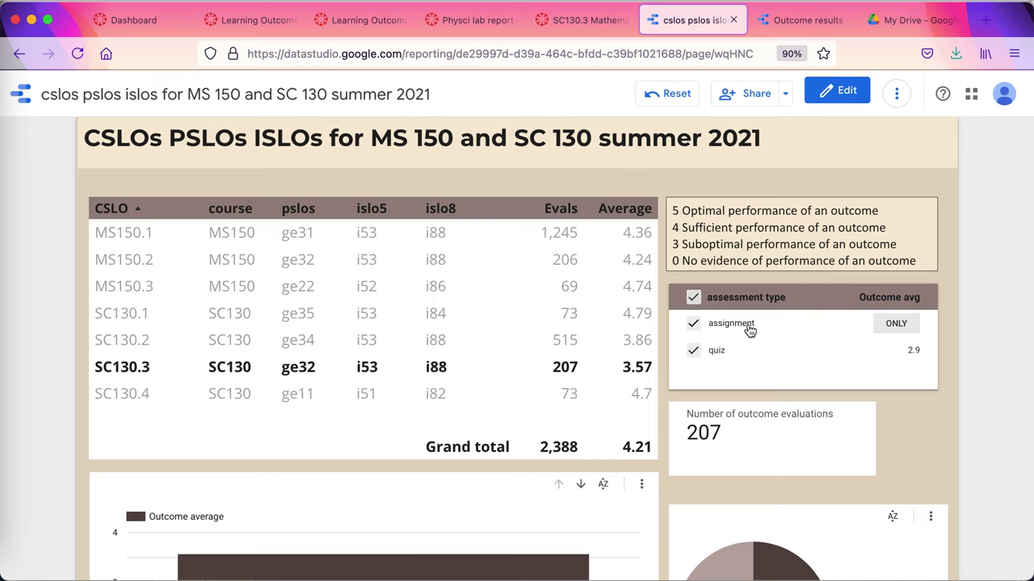
{"action": "left_click", "coordinate": [895, 325]}
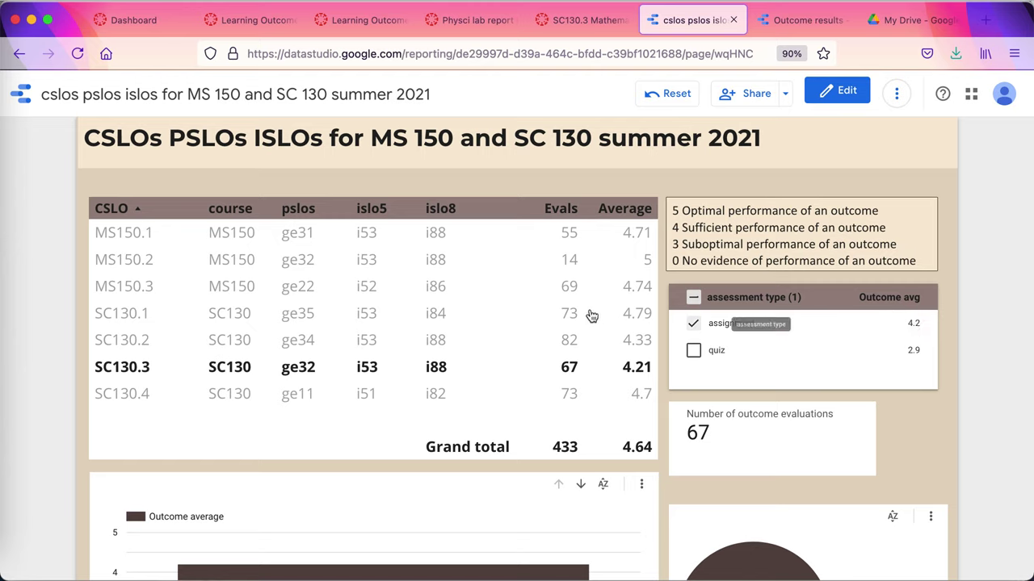
{"action": "left_click", "coordinate": [895, 352]}
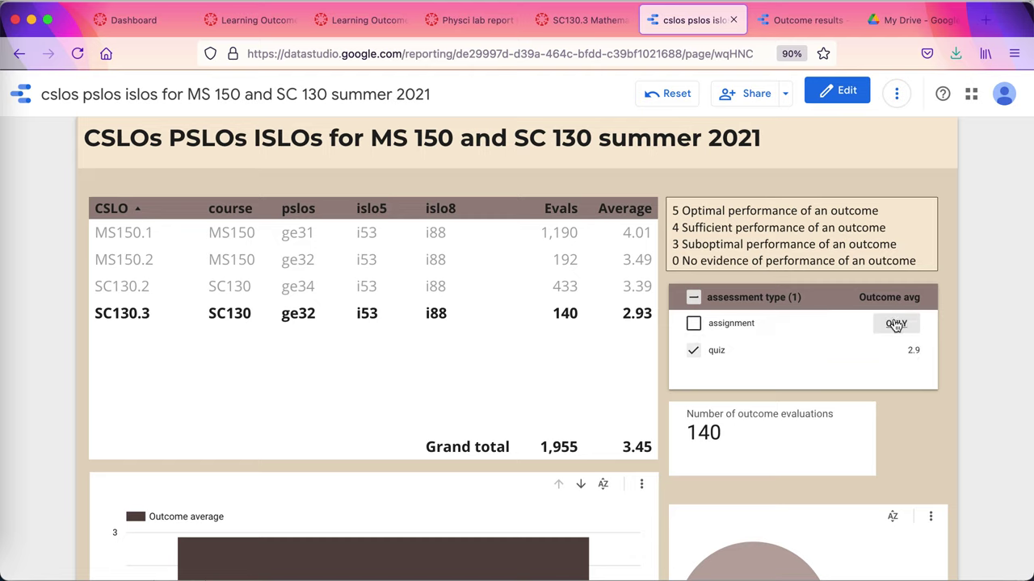
{"action": "left_click", "coordinate": [694, 324]}
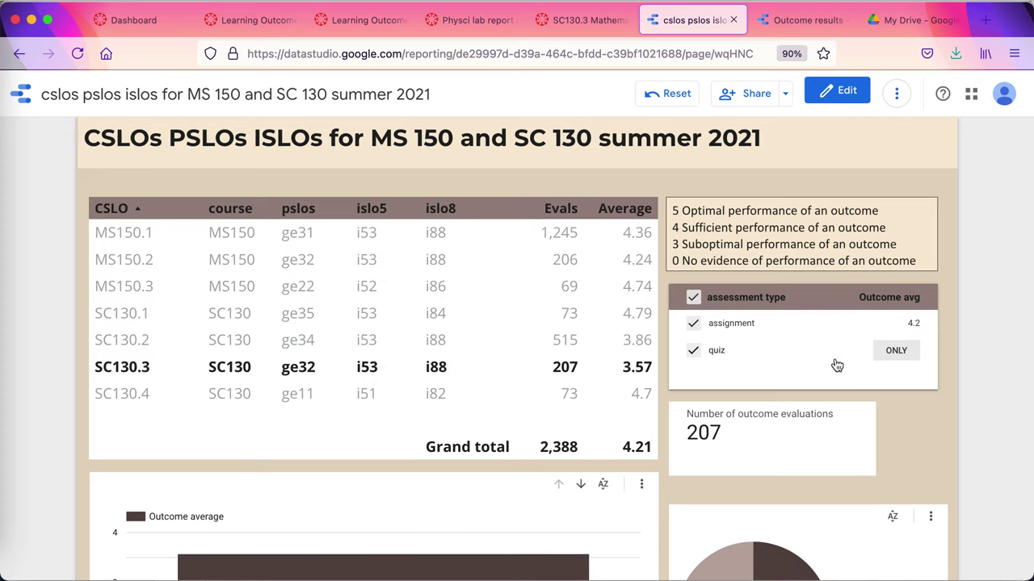
{"action": "scroll", "coordinate": [746, 374], "scroll_direction": "down", "scroll_amount": 1}
{"action": "scroll", "coordinate": [745, 375], "scroll_direction": "down", "scroll_amount": 2}
{"action": "scroll", "coordinate": [745, 376], "scroll_direction": "up", "scroll_amount": 1}
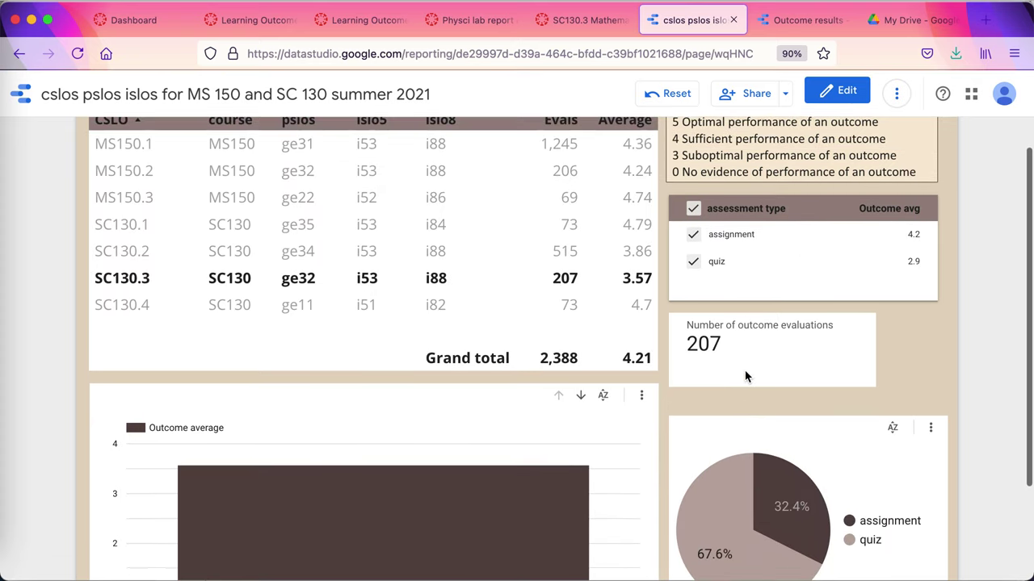
{"action": "scroll", "coordinate": [745, 376], "scroll_direction": "up", "scroll_amount": 1}
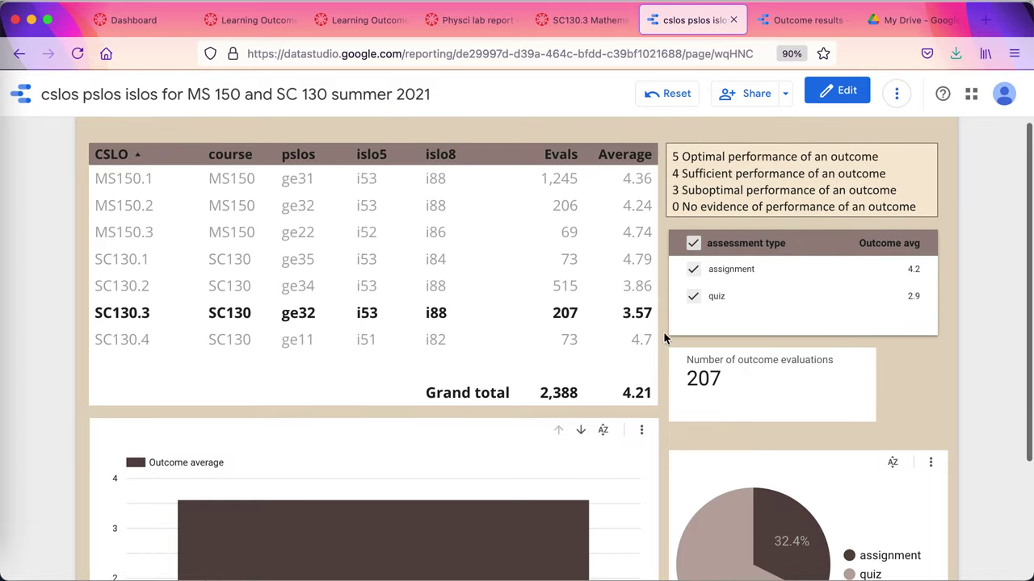
Step: Reset the outcomes table to clear its SC130.3 filter
{"action": "left_click", "coordinate": [642, 132]}
{"action": "mouse_move", "coordinate": [642, 146]}
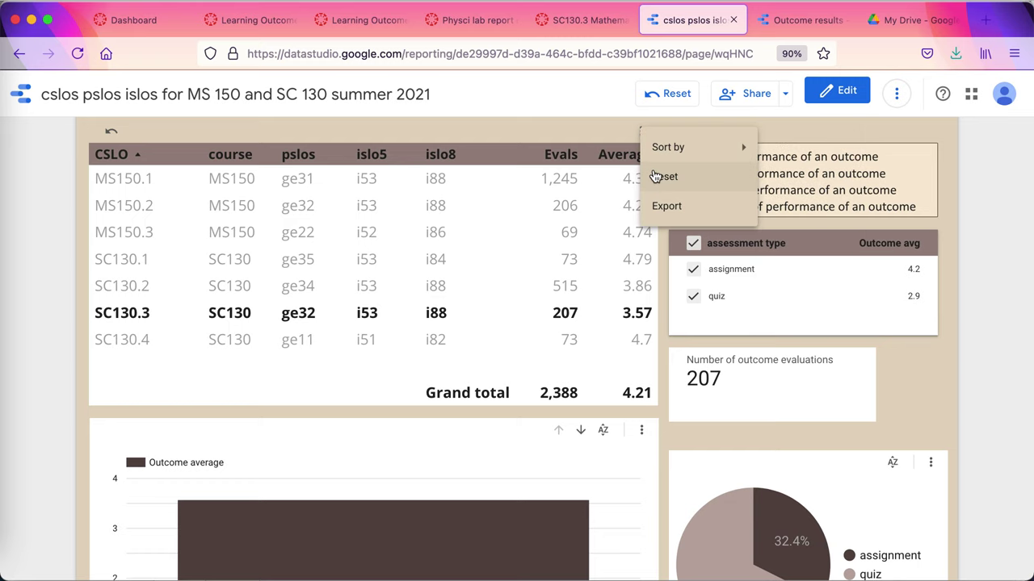
{"action": "left_click", "coordinate": [655, 177]}
{"action": "scroll", "coordinate": [718, 300], "scroll_direction": "down", "scroll_amount": 1}
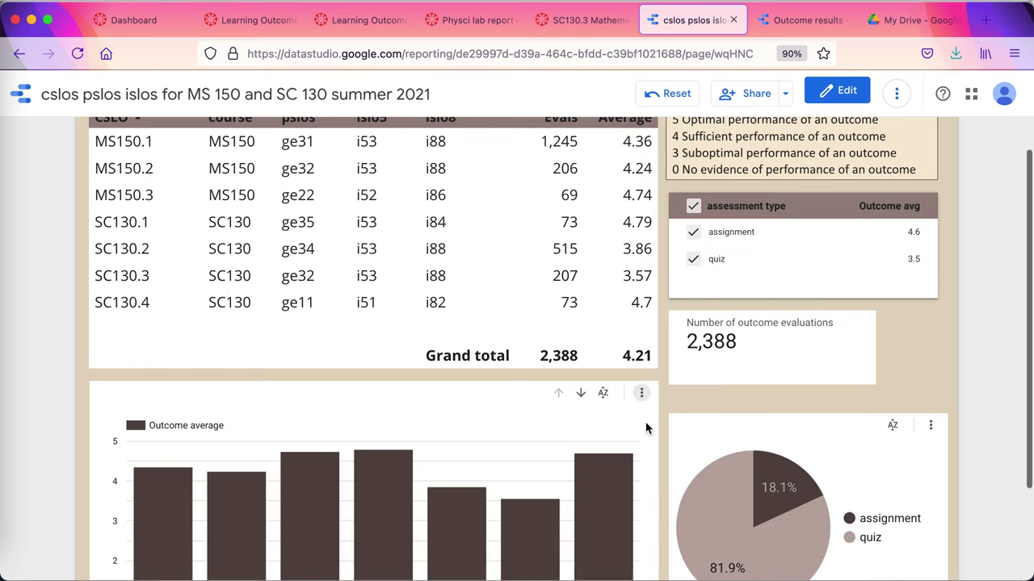
{"action": "scroll", "coordinate": [646, 428], "scroll_direction": "down", "scroll_amount": 3}
{"action": "scroll", "coordinate": [646, 428], "scroll_direction": "up", "scroll_amount": 1}
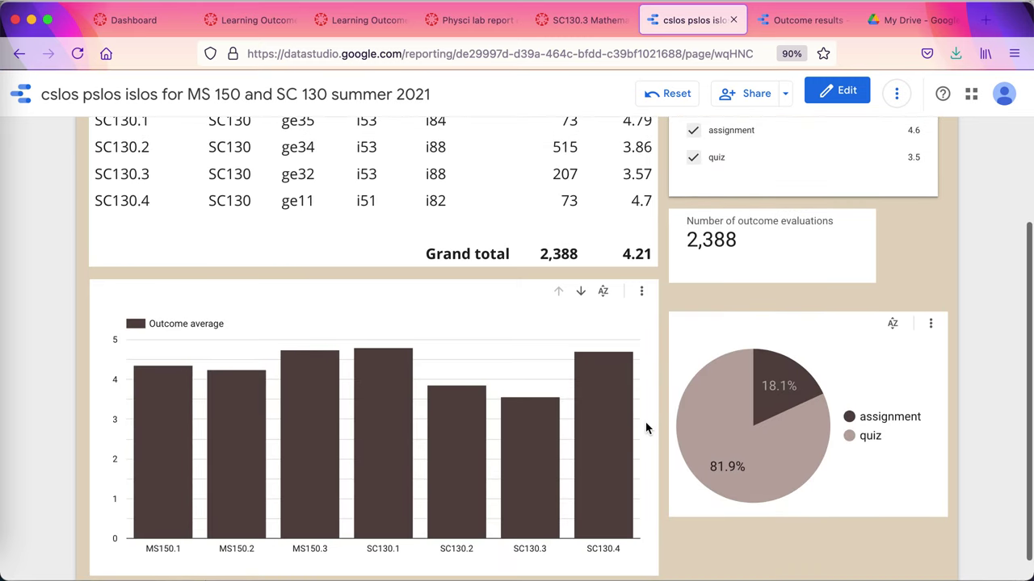
Step: Drill the bar chart down to program outcomes and filter the report to ge32
{"action": "left_click", "coordinate": [582, 293]}
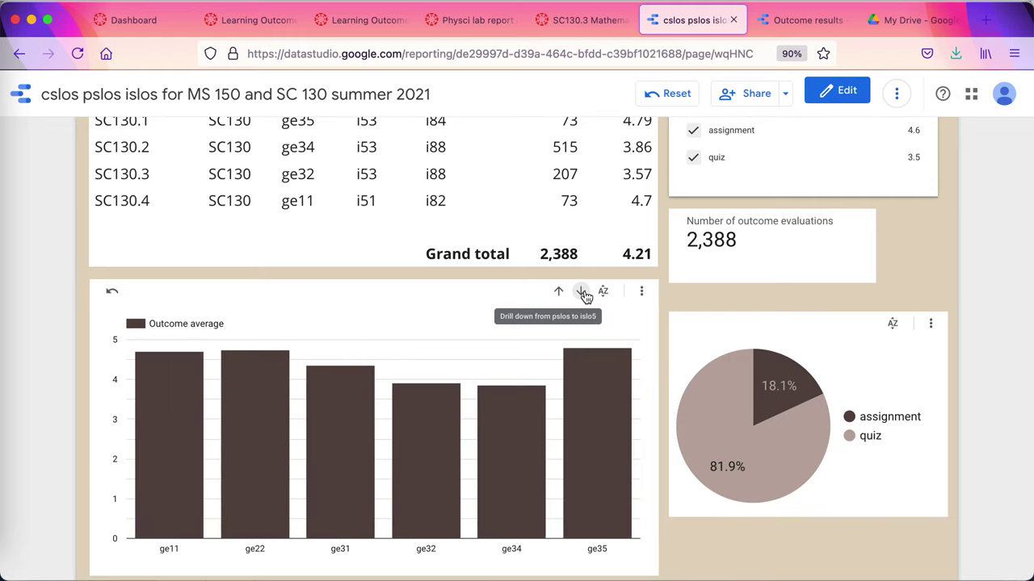
{"action": "left_click", "coordinate": [434, 485]}
{"action": "scroll", "coordinate": [434, 484], "scroll_direction": "up", "scroll_amount": 3}
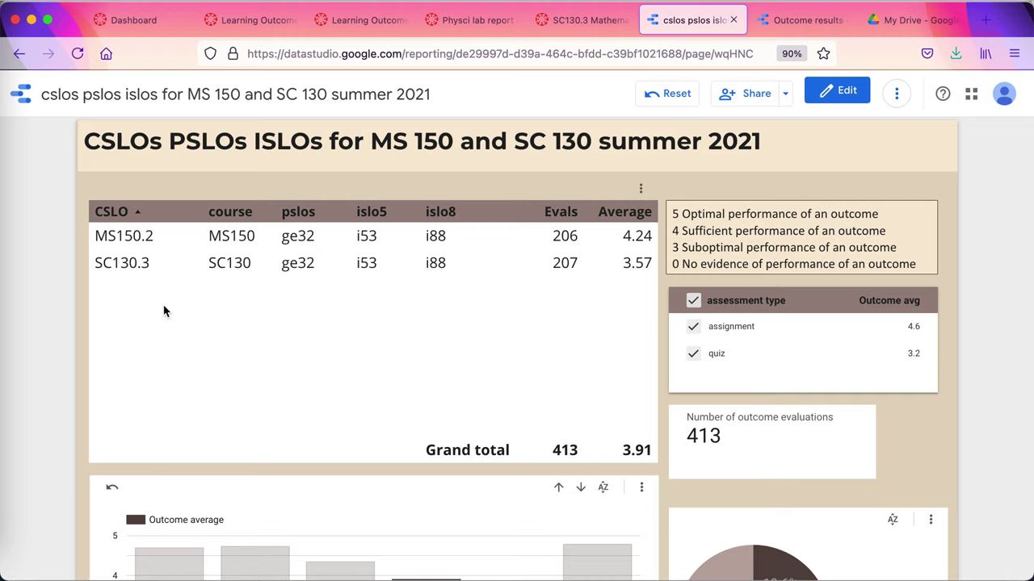
{"action": "scroll", "coordinate": [380, 351], "scroll_direction": "down", "scroll_amount": 3}
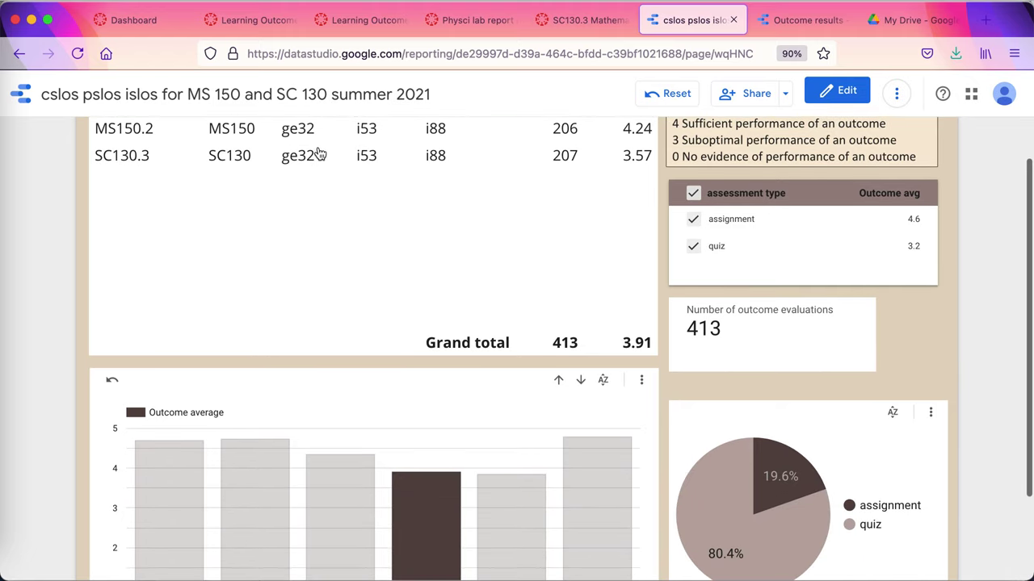
{"action": "scroll", "coordinate": [411, 194], "scroll_direction": "up", "scroll_amount": 2}
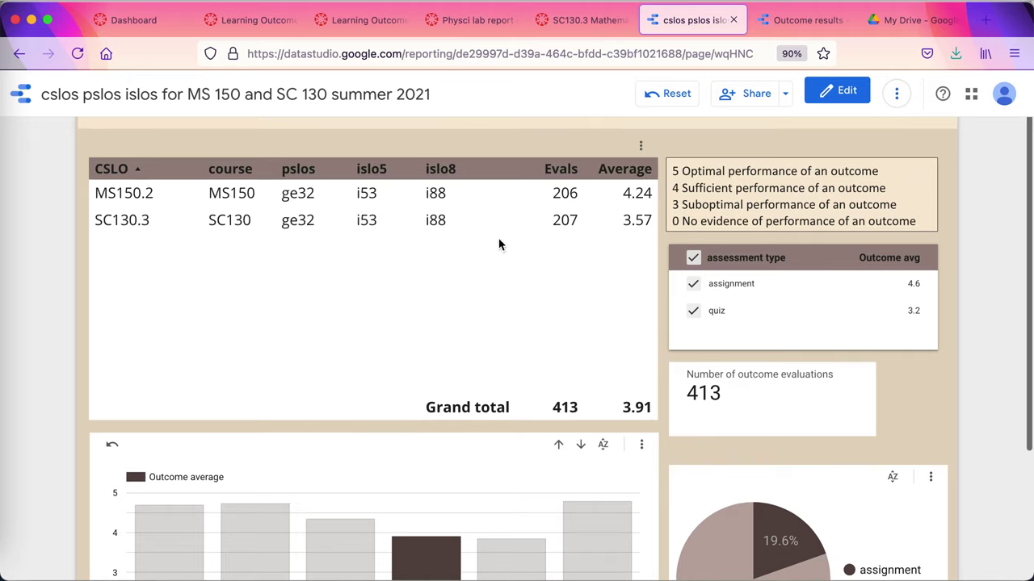
{"action": "scroll", "coordinate": [500, 242], "scroll_direction": "down", "scroll_amount": 3}
{"action": "scroll", "coordinate": [539, 309], "scroll_direction": "down", "scroll_amount": 2}
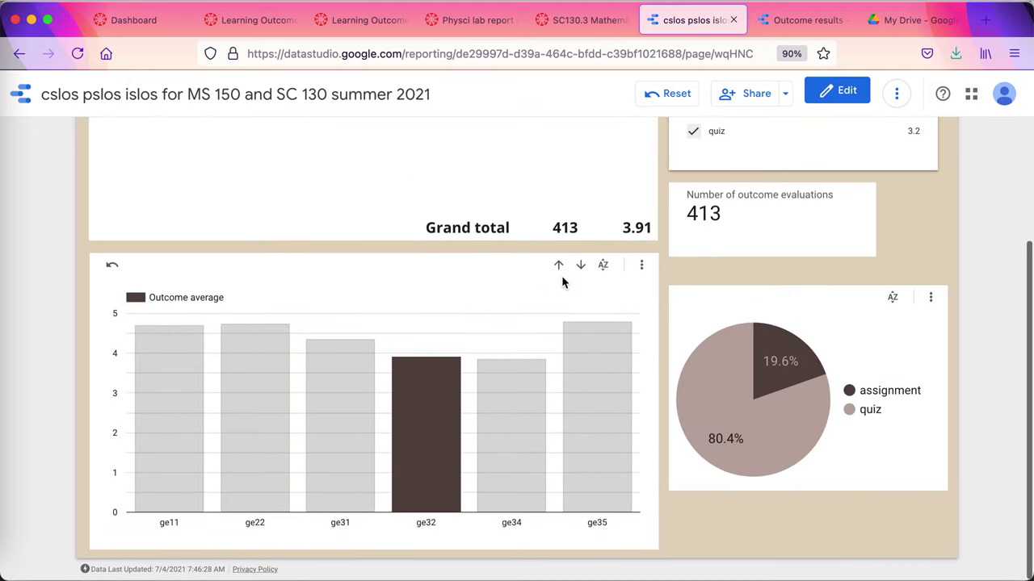
Step: Reset the bar chart to clear the ge32 filter
{"action": "left_click", "coordinate": [642, 268]}
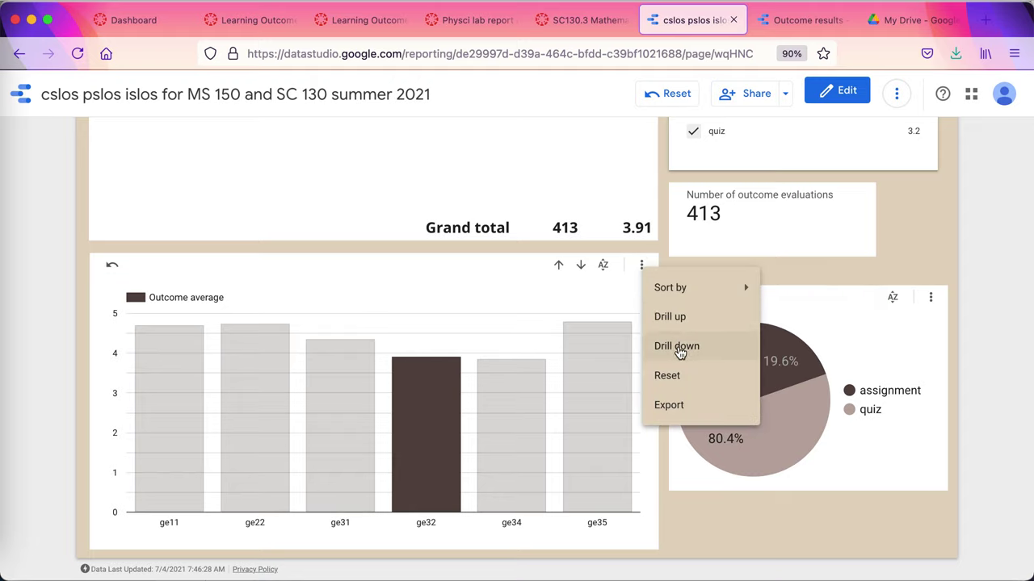
{"action": "mouse_move", "coordinate": [692, 305]}
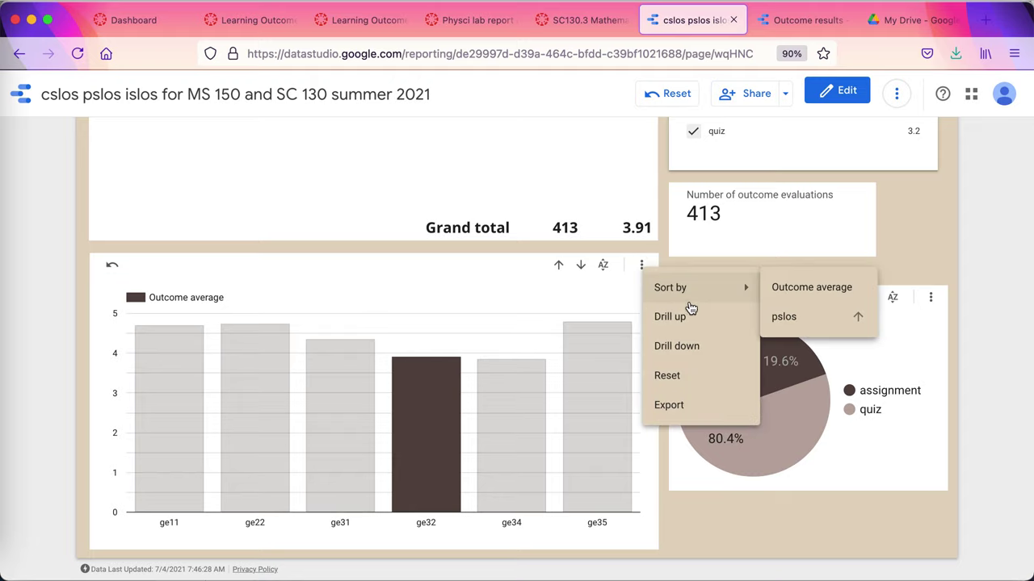
{"action": "left_click", "coordinate": [677, 375]}
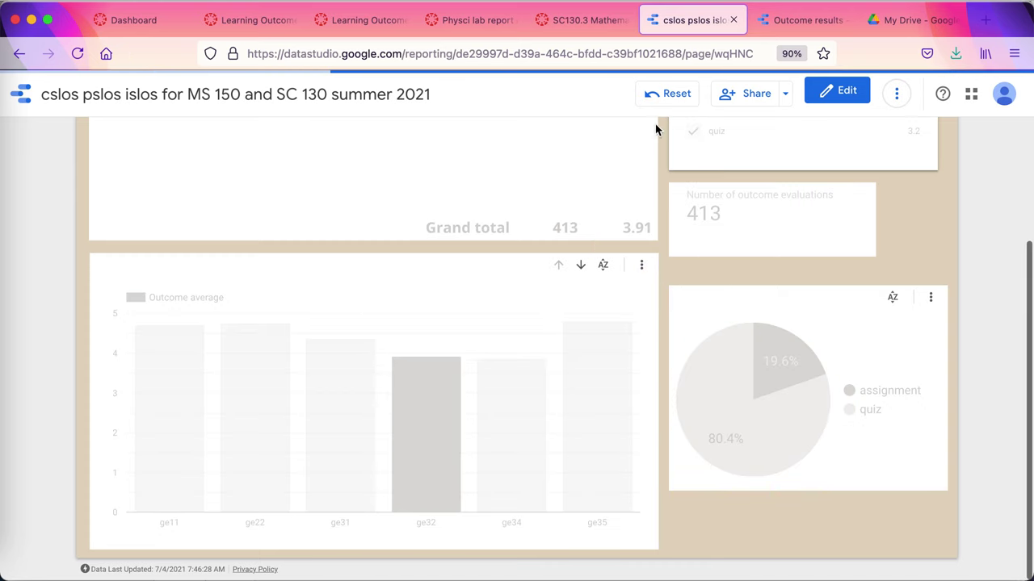
{"action": "left_click", "coordinate": [792, 12]}
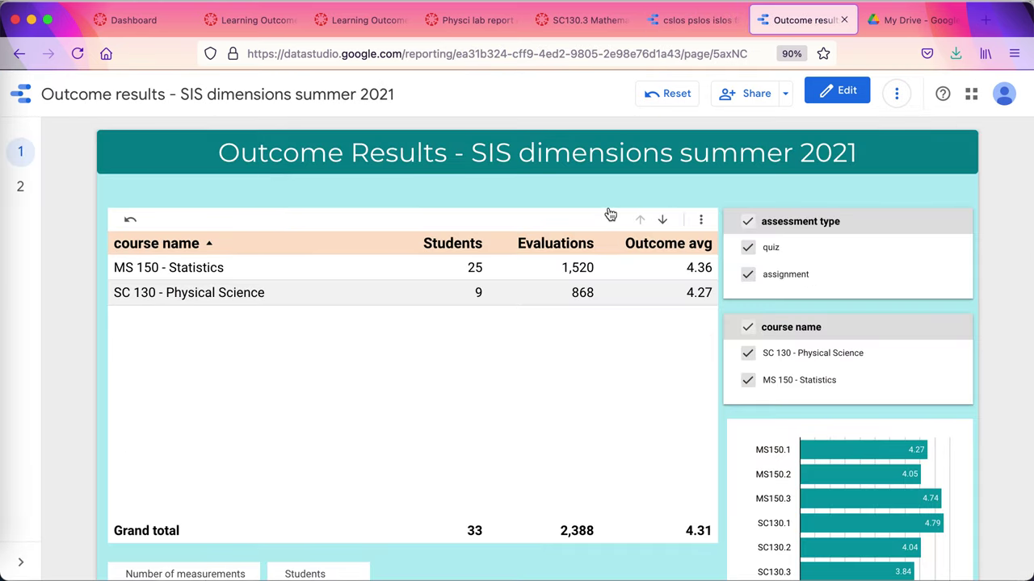
{"action": "left_click", "coordinate": [664, 222]}
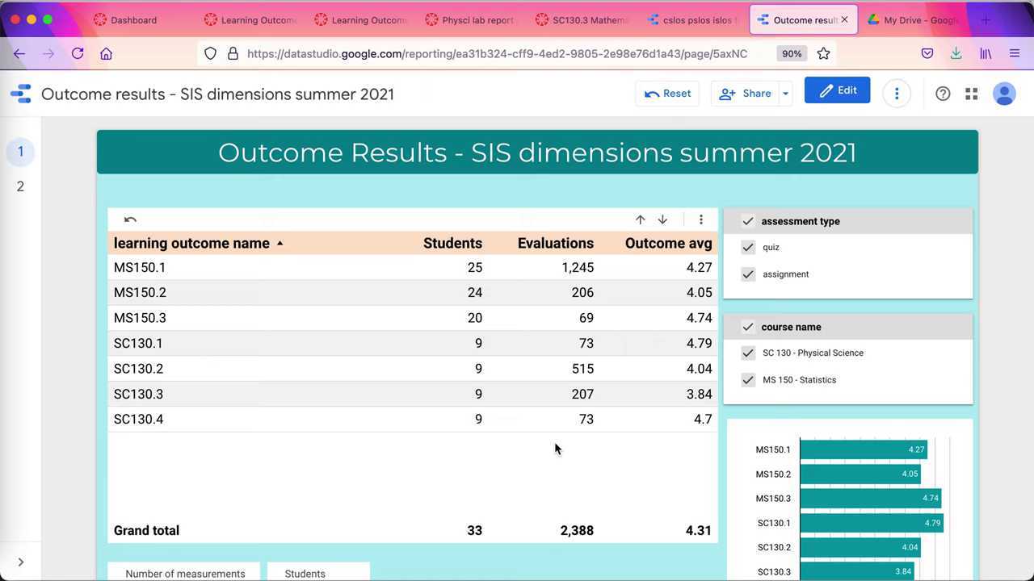
{"action": "scroll", "coordinate": [555, 445], "scroll_direction": "down", "scroll_amount": 1}
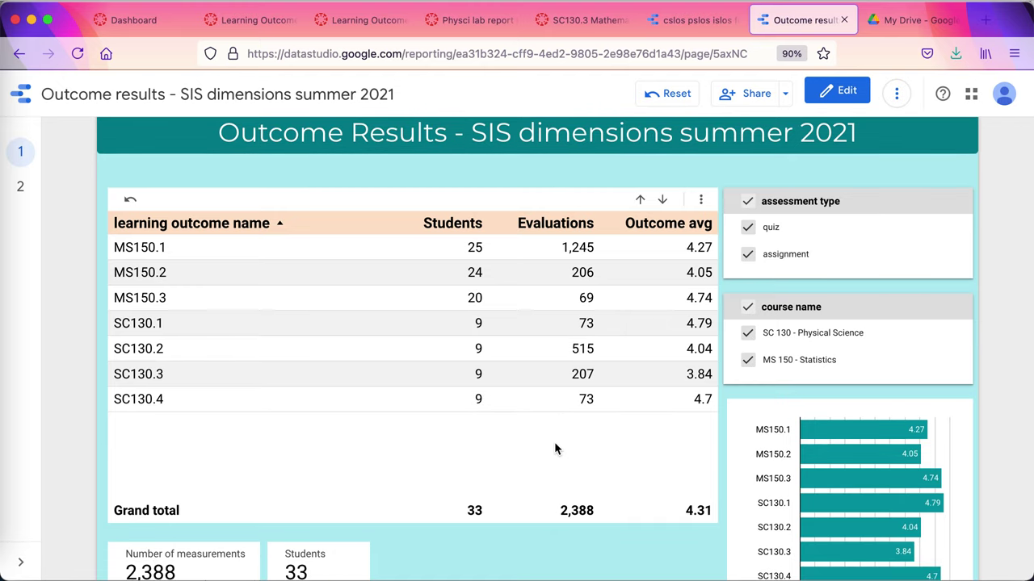
{"action": "scroll", "coordinate": [555, 444], "scroll_direction": "down", "scroll_amount": 2}
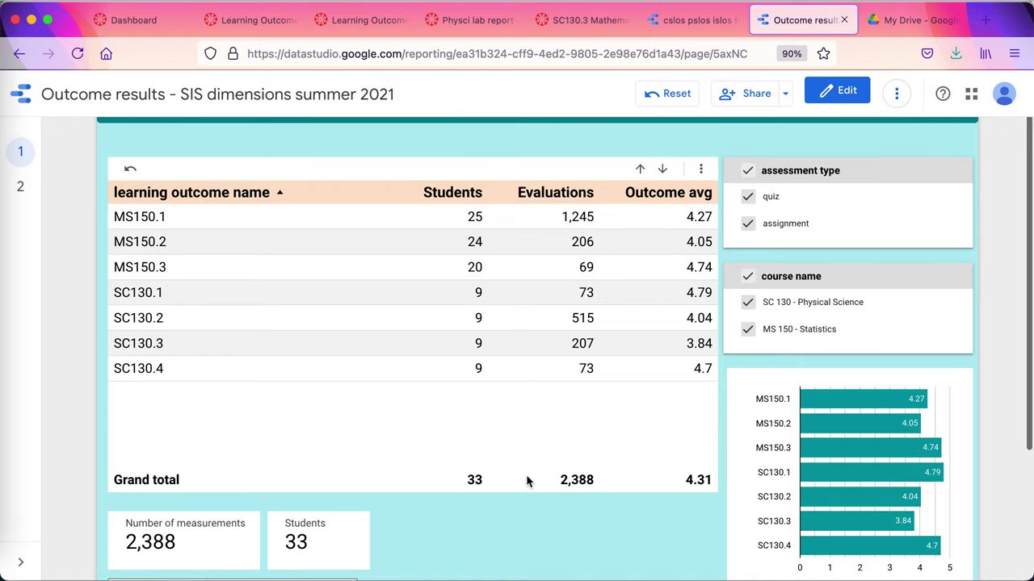
{"action": "scroll", "coordinate": [526, 476], "scroll_direction": "down", "scroll_amount": 2}
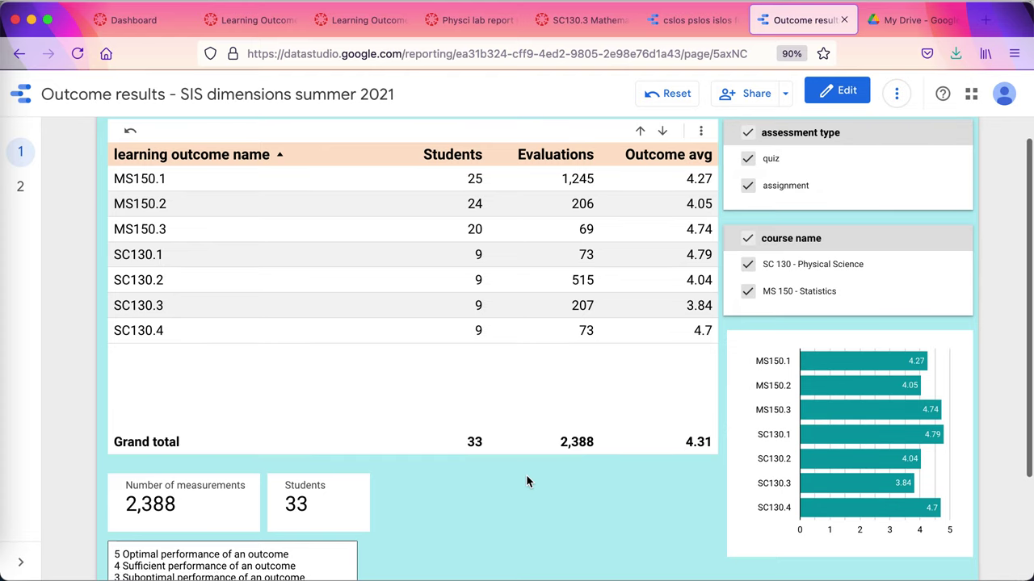
Step: Drill the results table down to Major, briefly showing assignments only, then re-including all assessment types
{"action": "left_click", "coordinate": [664, 130]}
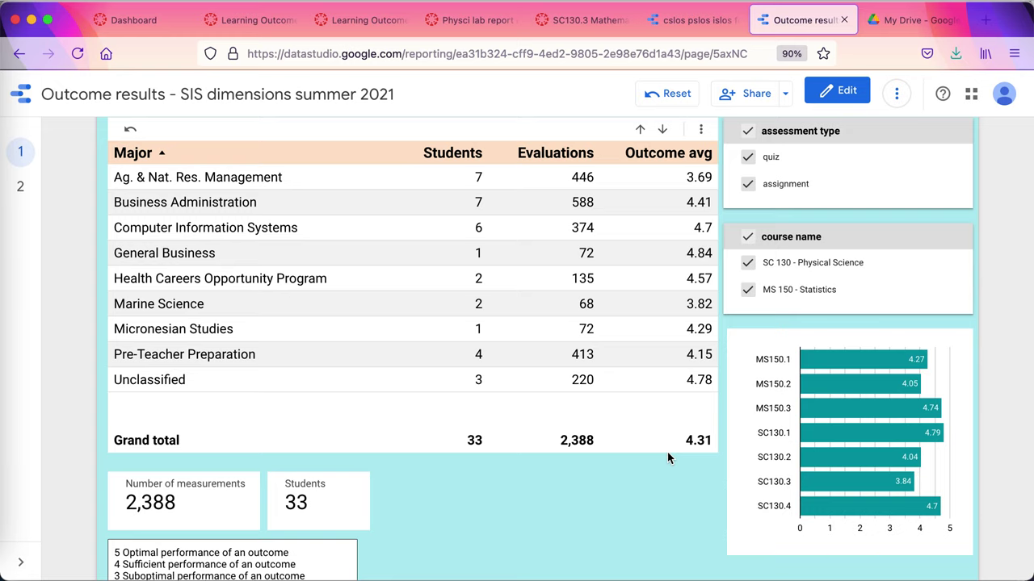
{"action": "scroll", "coordinate": [667, 458], "scroll_direction": "down", "scroll_amount": 2}
{"action": "scroll", "coordinate": [667, 458], "scroll_direction": "up", "scroll_amount": 2}
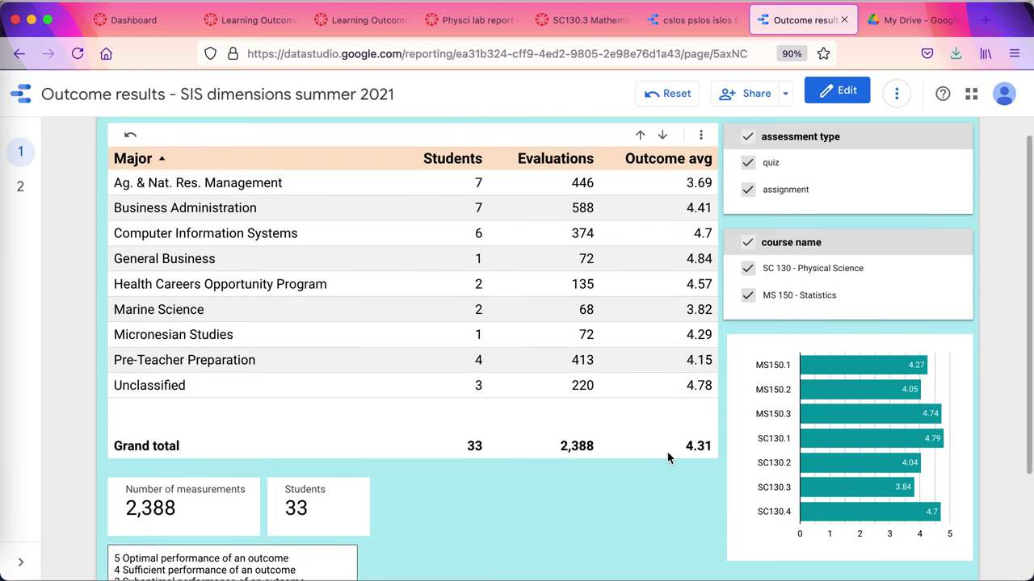
{"action": "mouse_move", "coordinate": [848, 185]}
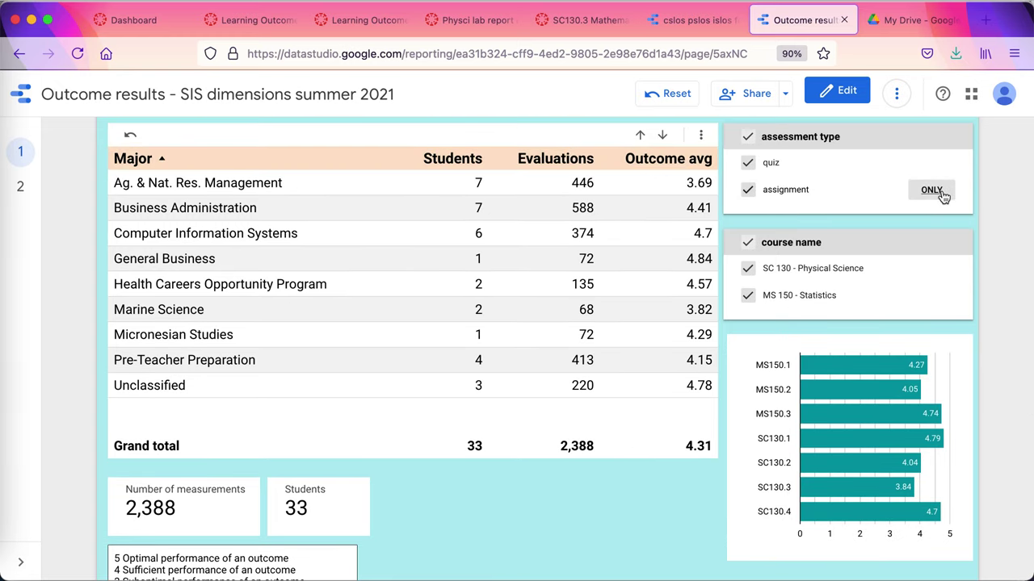
{"action": "left_click", "coordinate": [941, 192]}
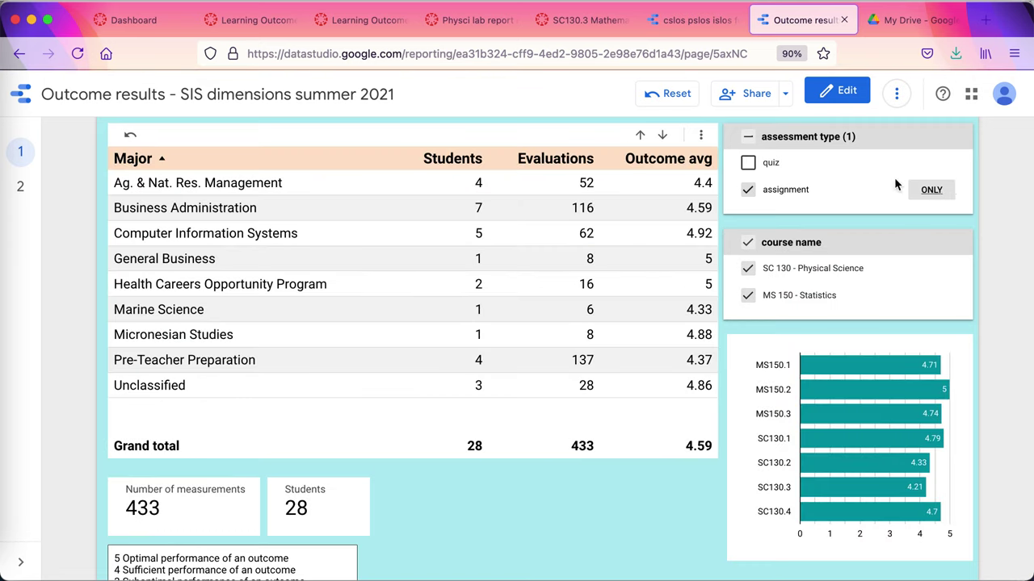
{"action": "left_click", "coordinate": [747, 136]}
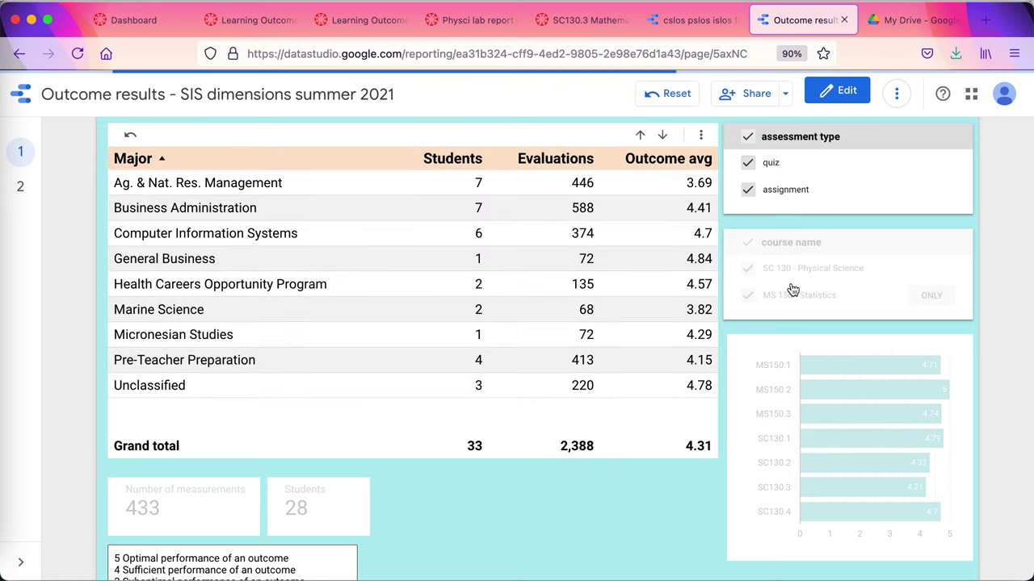
Step: Drill the table from Major through Gender, state and Age band, then go to report page 2
{"action": "left_click", "coordinate": [666, 135]}
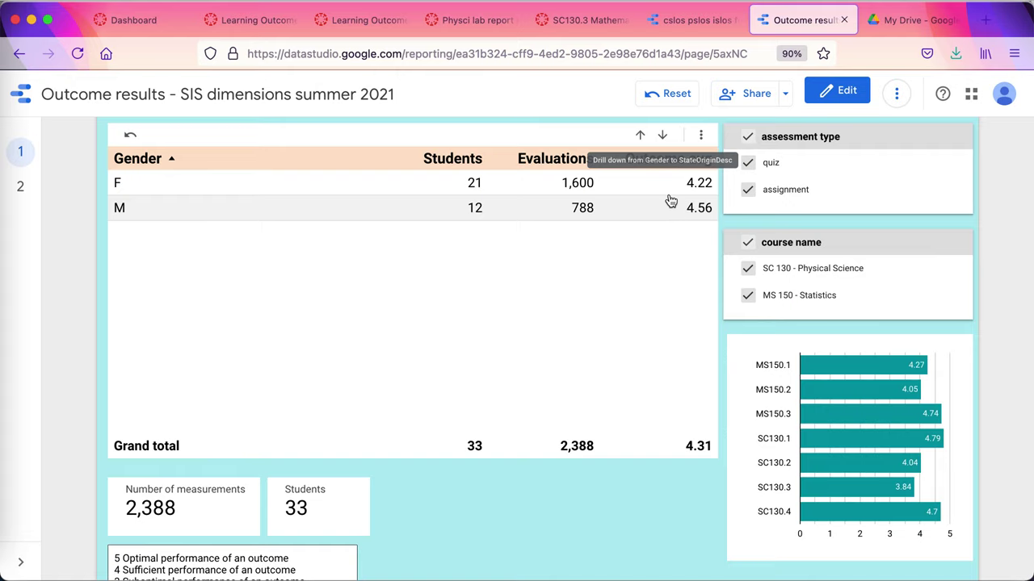
{"action": "left_click", "coordinate": [662, 137]}
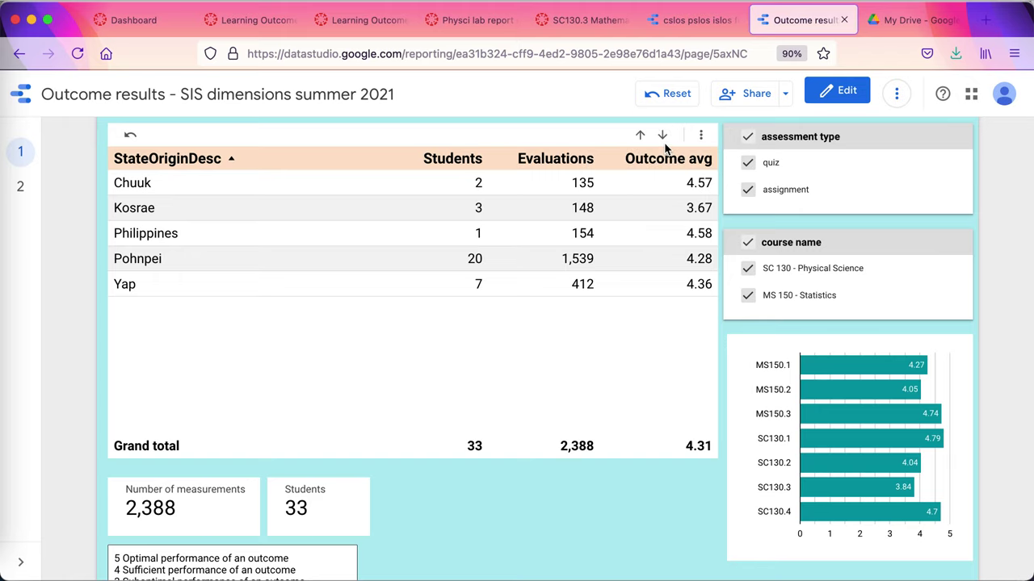
{"action": "left_click", "coordinate": [663, 137]}
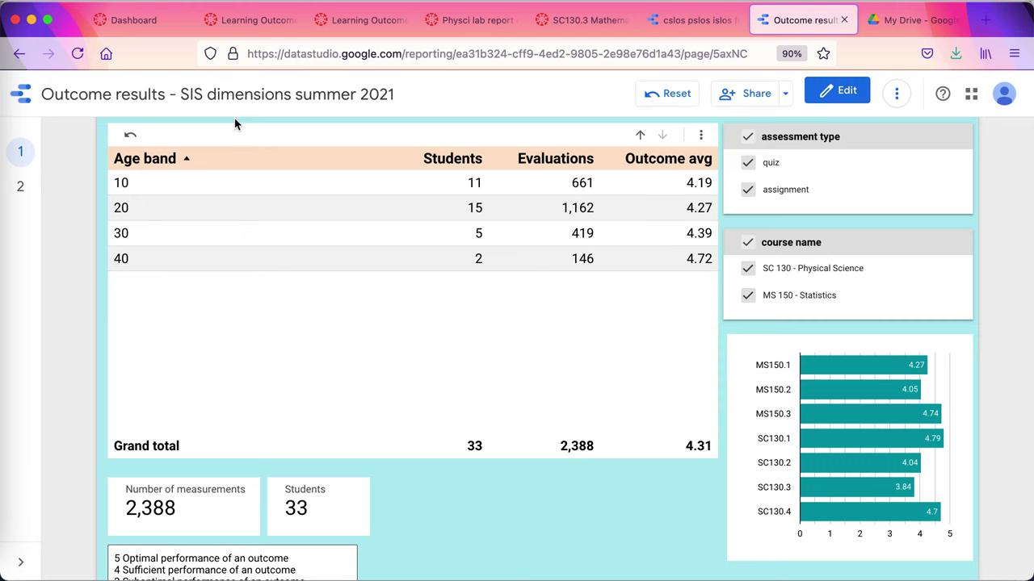
{"action": "left_click", "coordinate": [20, 187]}
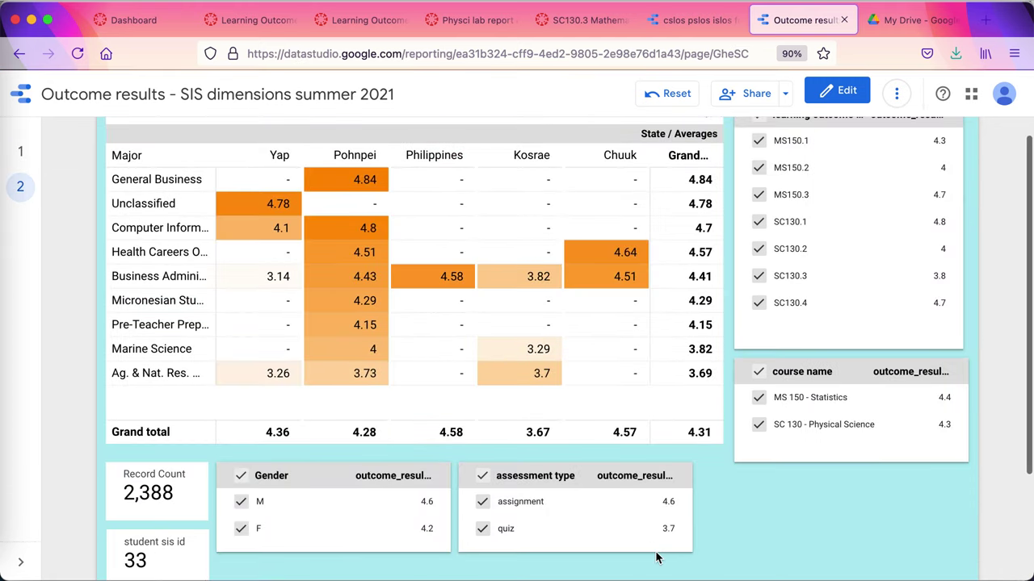
Step: Cross-filter to the Business Administration row and restrict the course name filter to MS 150 - Statistics only
{"action": "scroll", "coordinate": [582, 485], "scroll_direction": "down", "scroll_amount": 1}
{"action": "scroll", "coordinate": [658, 533], "scroll_direction": "up", "scroll_amount": 2}
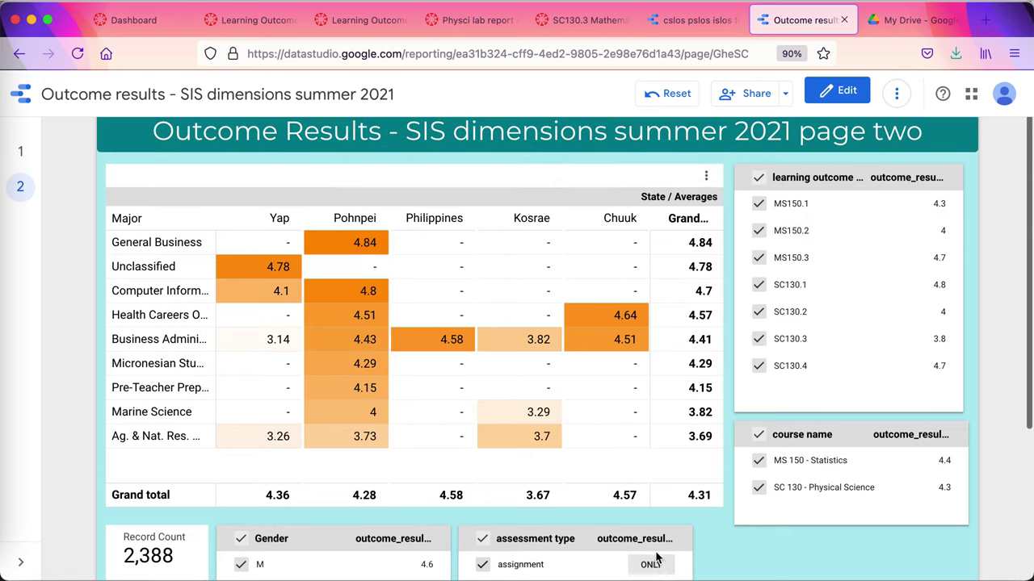
{"action": "scroll", "coordinate": [661, 452], "scroll_direction": "down", "scroll_amount": 1}
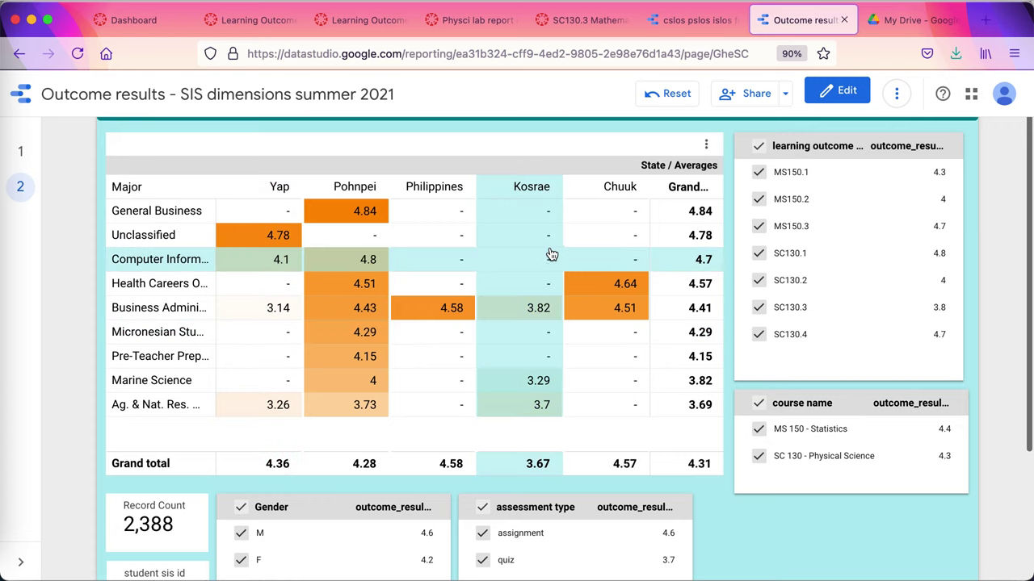
{"action": "scroll", "coordinate": [806, 436], "scroll_direction": "down", "scroll_amount": 2}
{"action": "scroll", "coordinate": [806, 436], "scroll_direction": "up", "scroll_amount": 2}
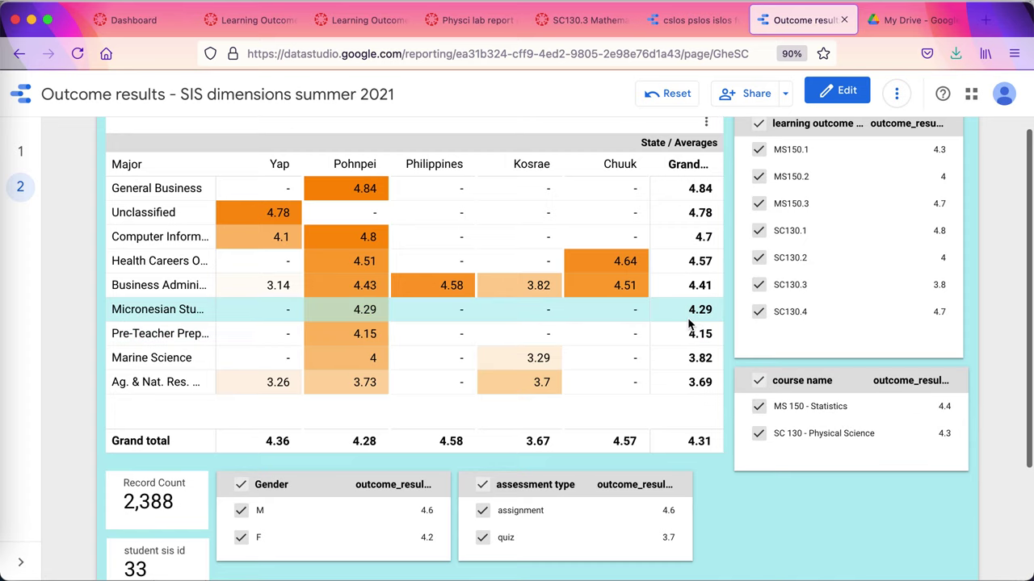
{"action": "left_click", "coordinate": [176, 287]}
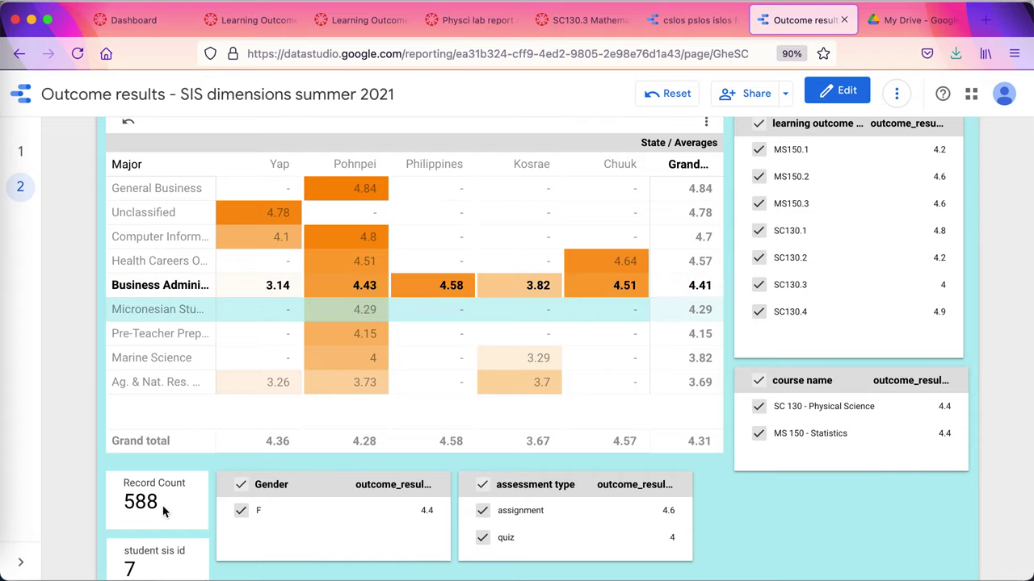
{"action": "mouse_move", "coordinate": [953, 437]}
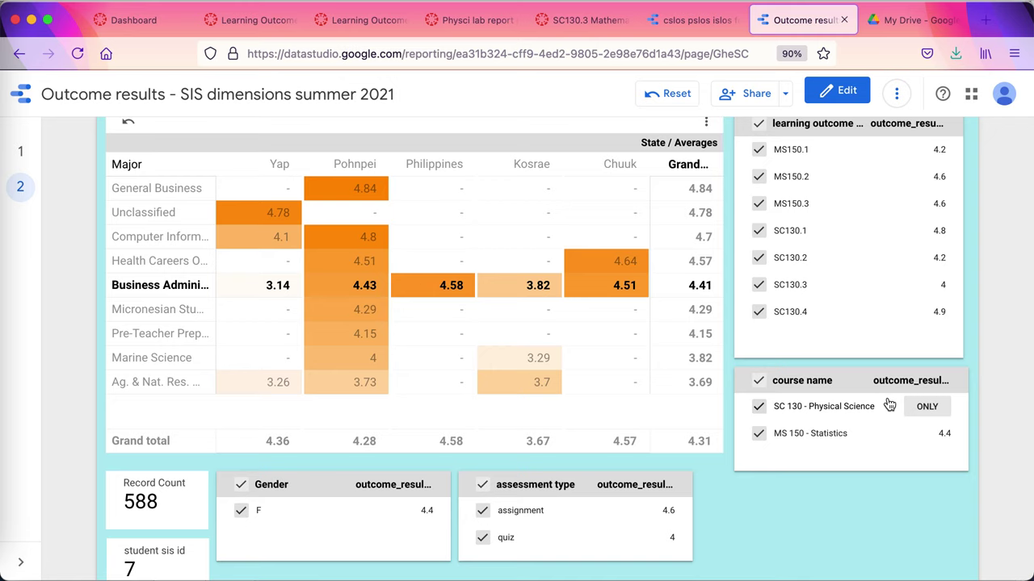
{"action": "left_click", "coordinate": [927, 435]}
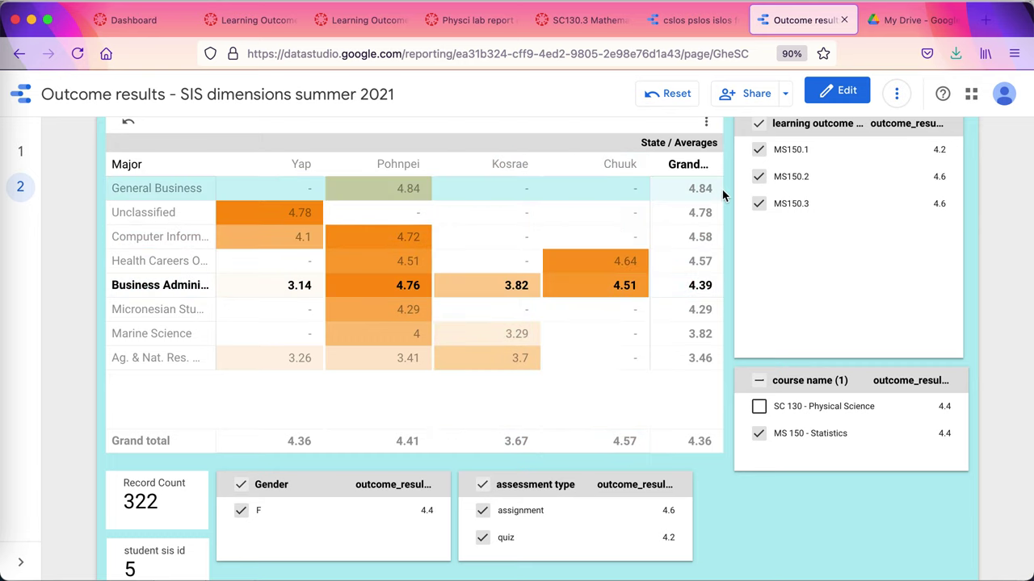
Step: Re-include SC 130 - Physical Science, reset the Major-by-state table's filters, and cross-filter to Yap students
{"action": "left_click", "coordinate": [759, 382]}
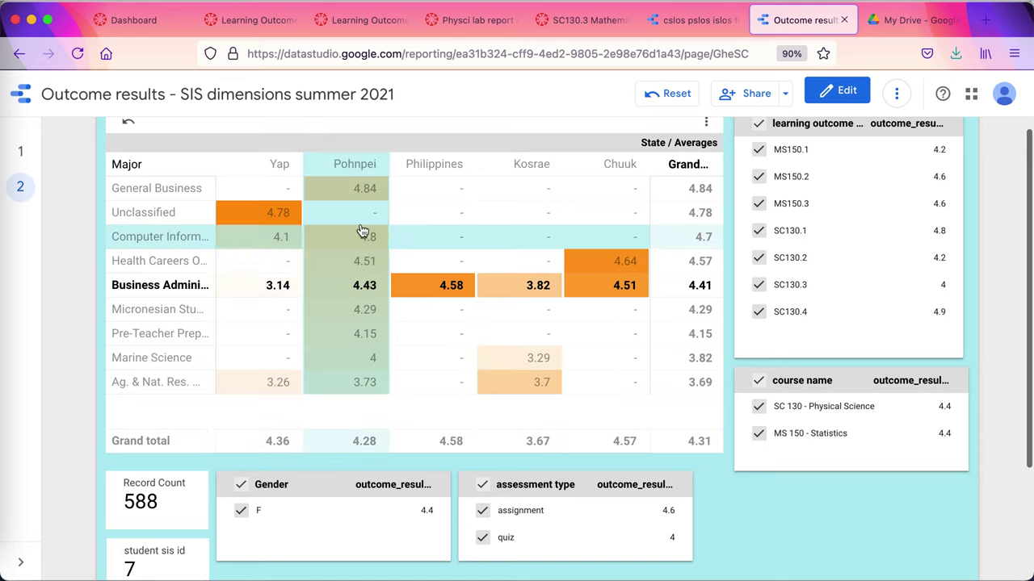
{"action": "left_click", "coordinate": [707, 124]}
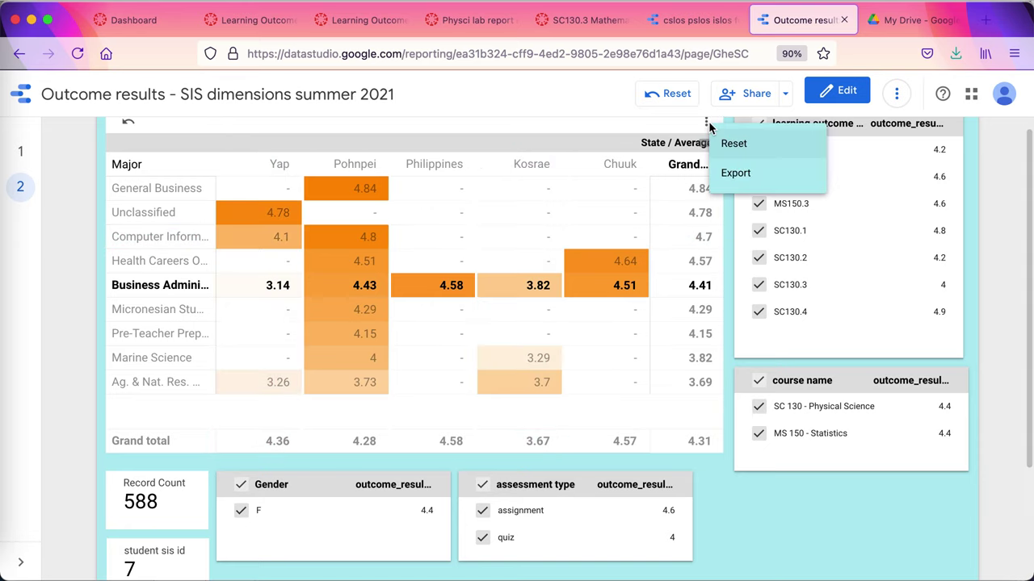
{"action": "left_click", "coordinate": [719, 143]}
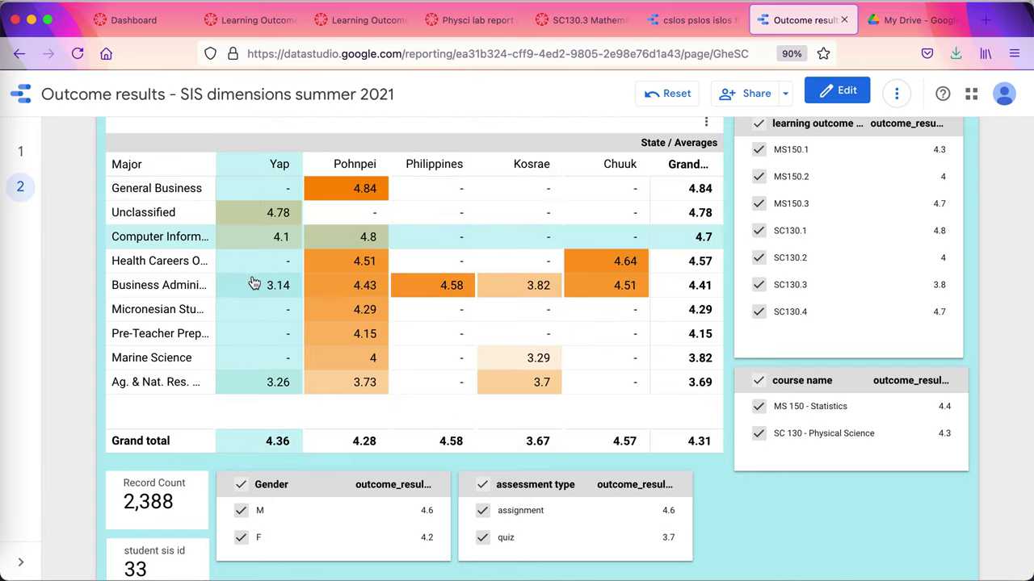
{"action": "left_click", "coordinate": [278, 165]}
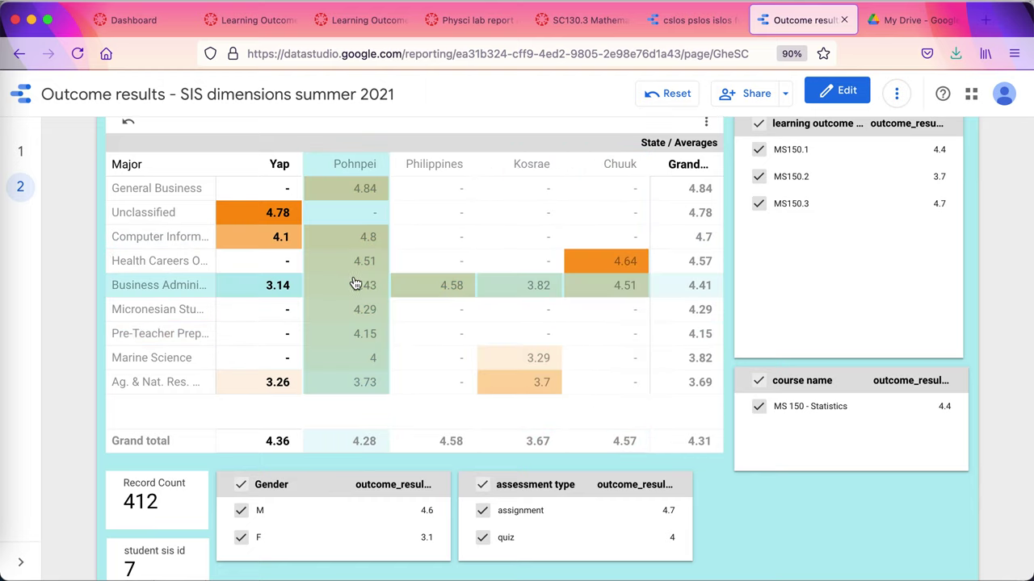
{"action": "left_click", "coordinate": [708, 124]}
Step: Reset the Major-by-state table to drop the Yap filter, restoring all 2,388 records
{"action": "left_click", "coordinate": [736, 145]}
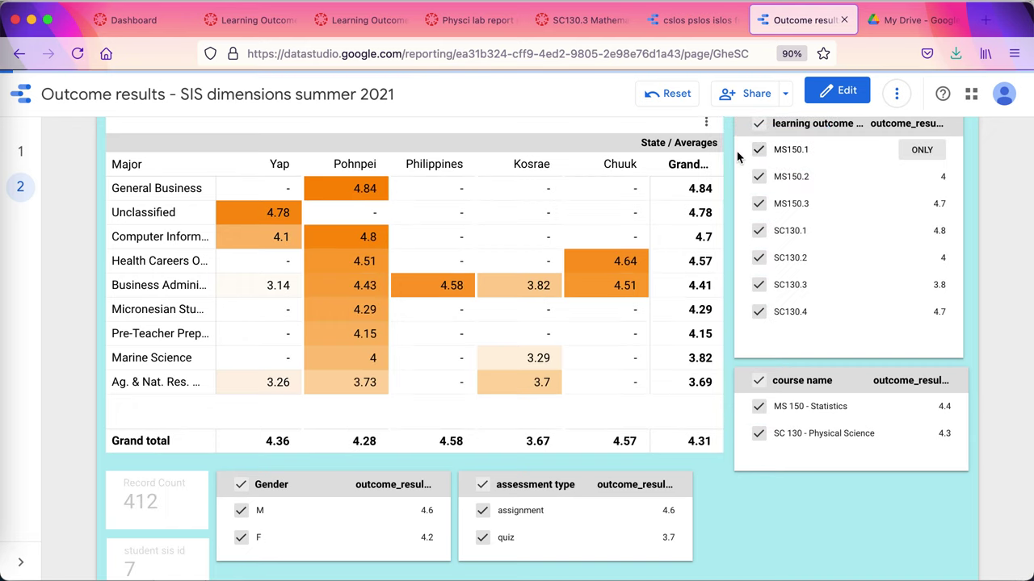